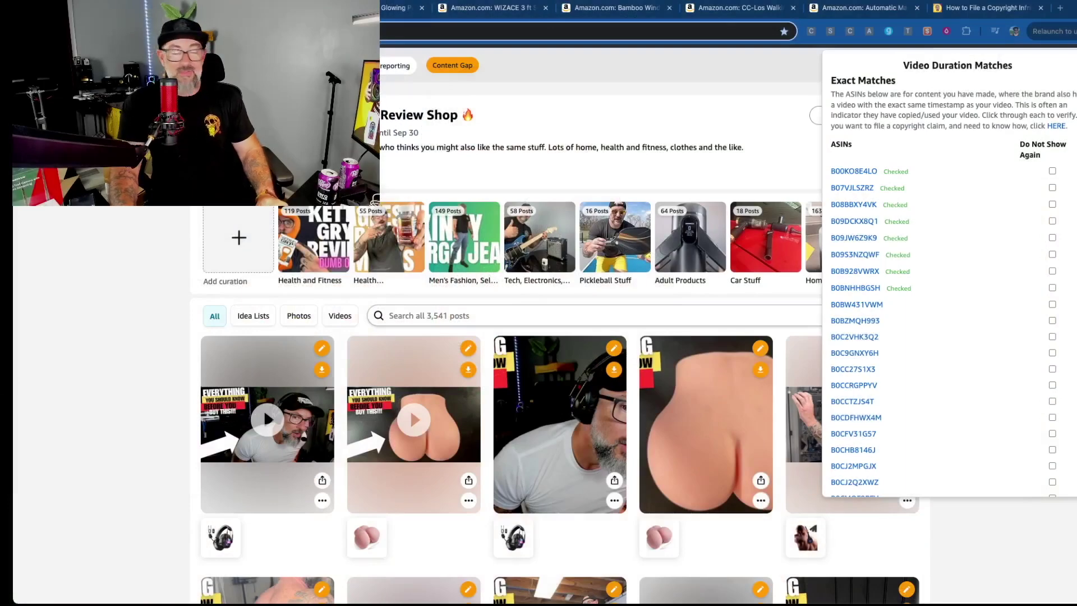
- Scroll down to the copyright audit's Exact Matches ASIN list beside the storefront videos
{"action": "scroll", "coordinate": [391, 359], "scroll_direction": "down", "scroll_amount": 10}
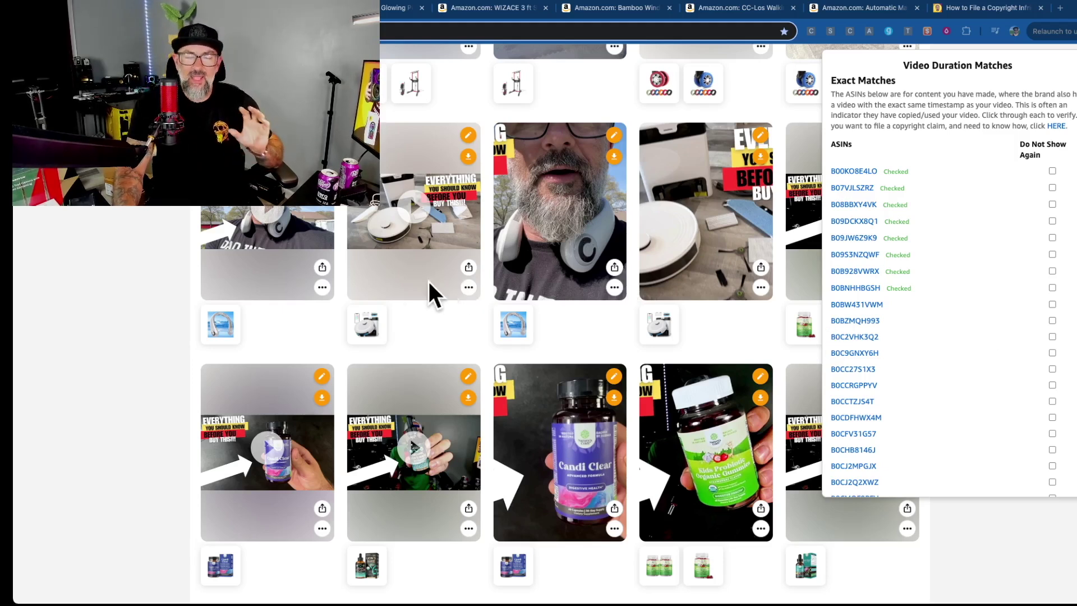
{"action": "left_click", "coordinate": [929, 32]}
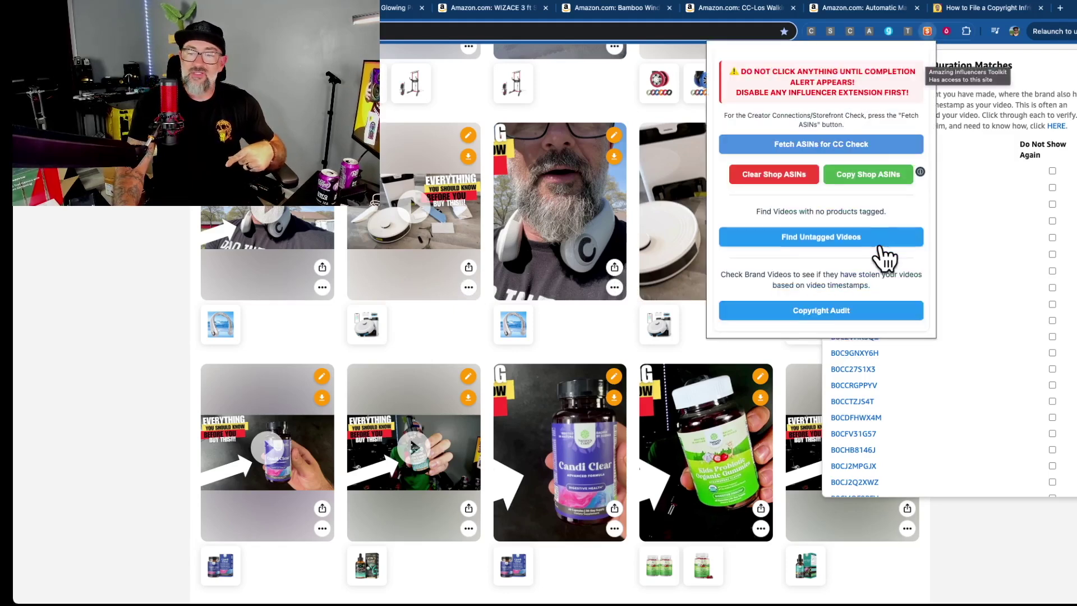
{"action": "left_click", "coordinate": [927, 30]}
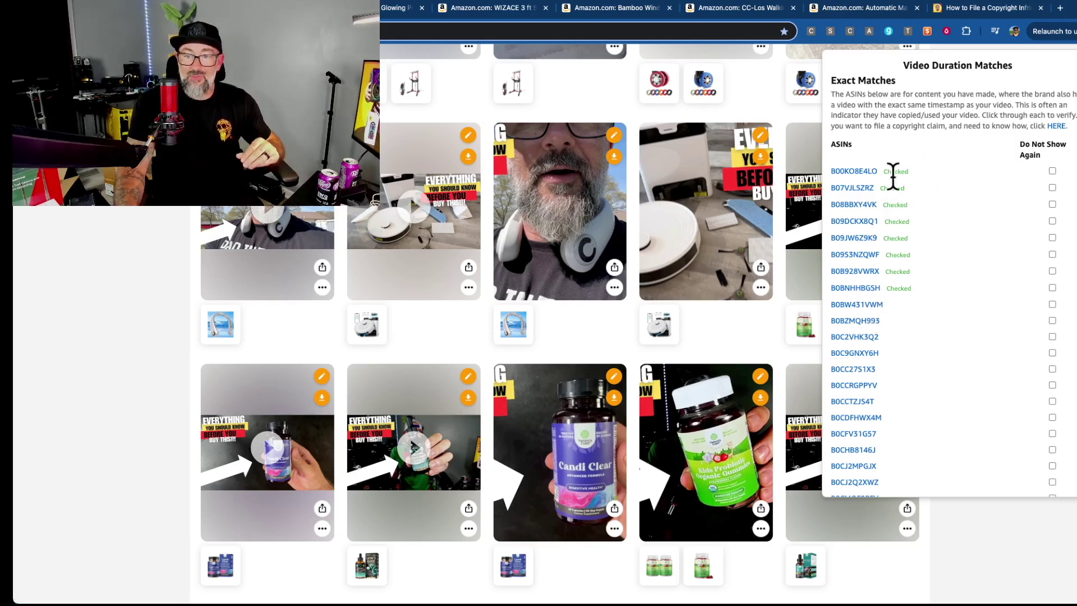
{"action": "scroll", "coordinate": [931, 297], "scroll_direction": "down", "scroll_amount": 15}
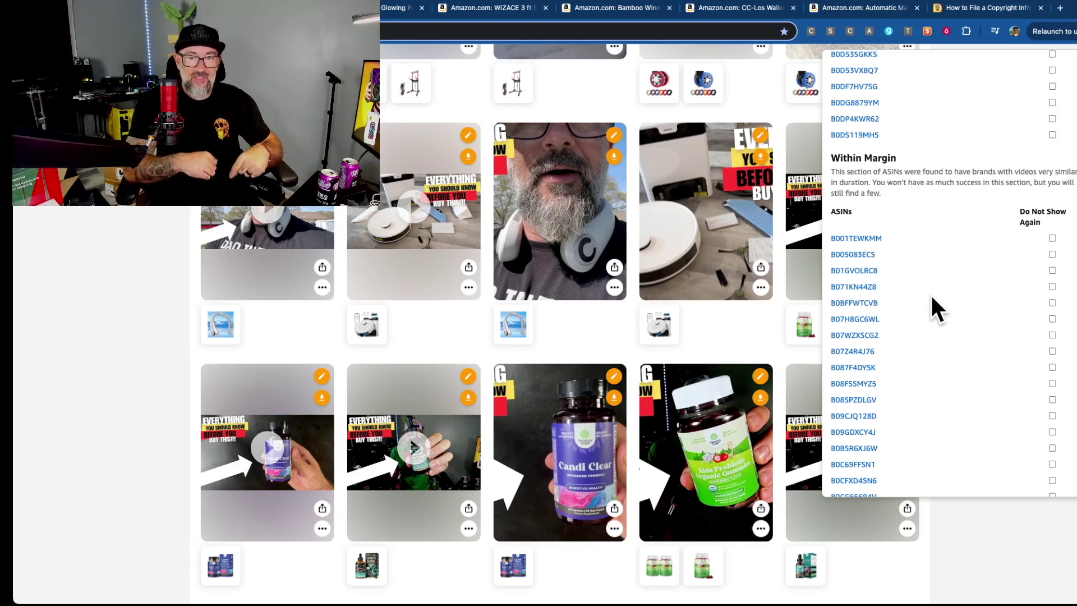
- Scroll through the Exact Matches and Within Margin ASIN lists and back to the top
{"action": "scroll", "coordinate": [938, 334], "scroll_direction": "down", "scroll_amount": 1}
{"action": "scroll", "coordinate": [930, 311], "scroll_direction": "up", "scroll_amount": 5}
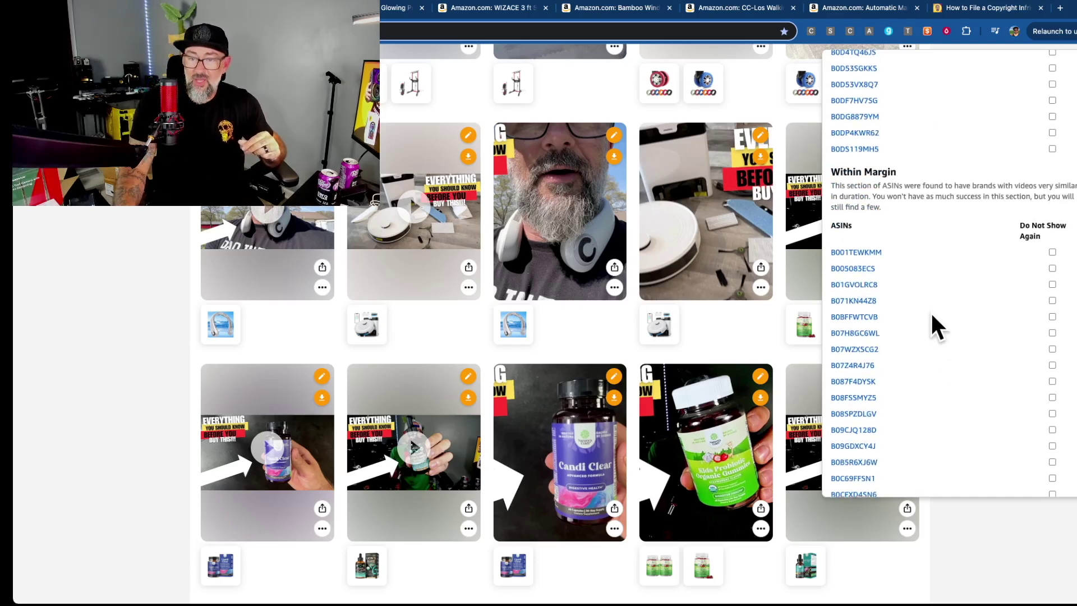
{"action": "scroll", "coordinate": [968, 317], "scroll_direction": "up", "scroll_amount": 5}
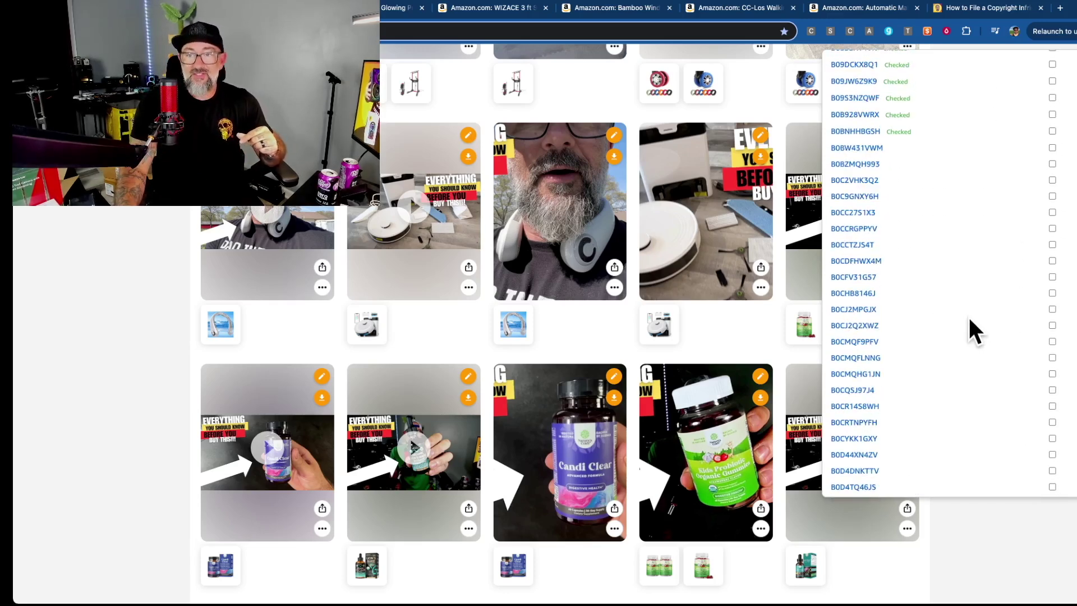
{"action": "scroll", "coordinate": [969, 319], "scroll_direction": "up", "scroll_amount": 2}
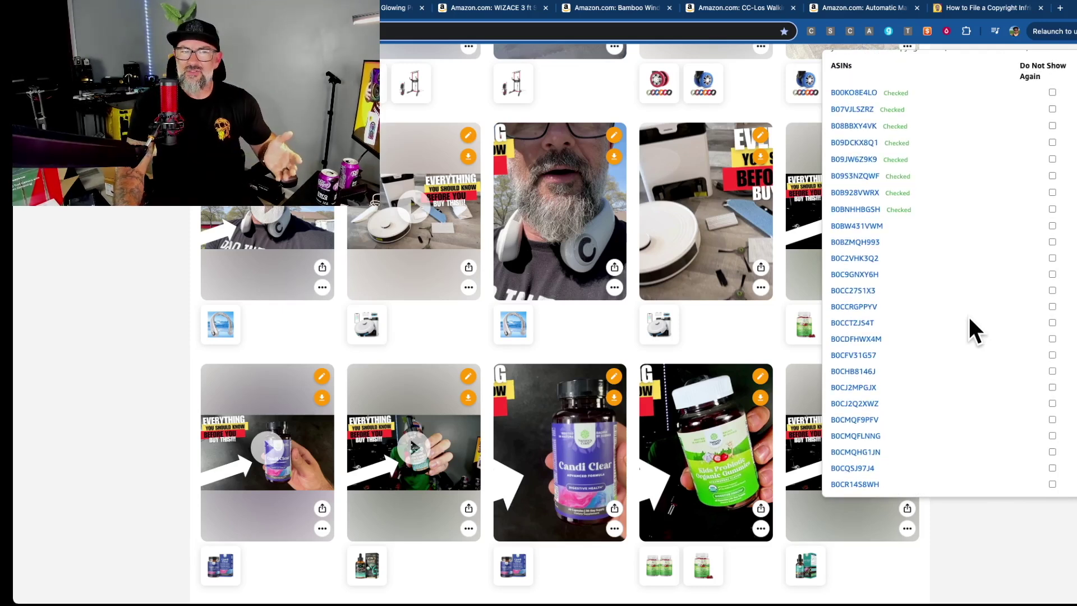
{"action": "scroll", "coordinate": [970, 318], "scroll_direction": "up", "scroll_amount": 1}
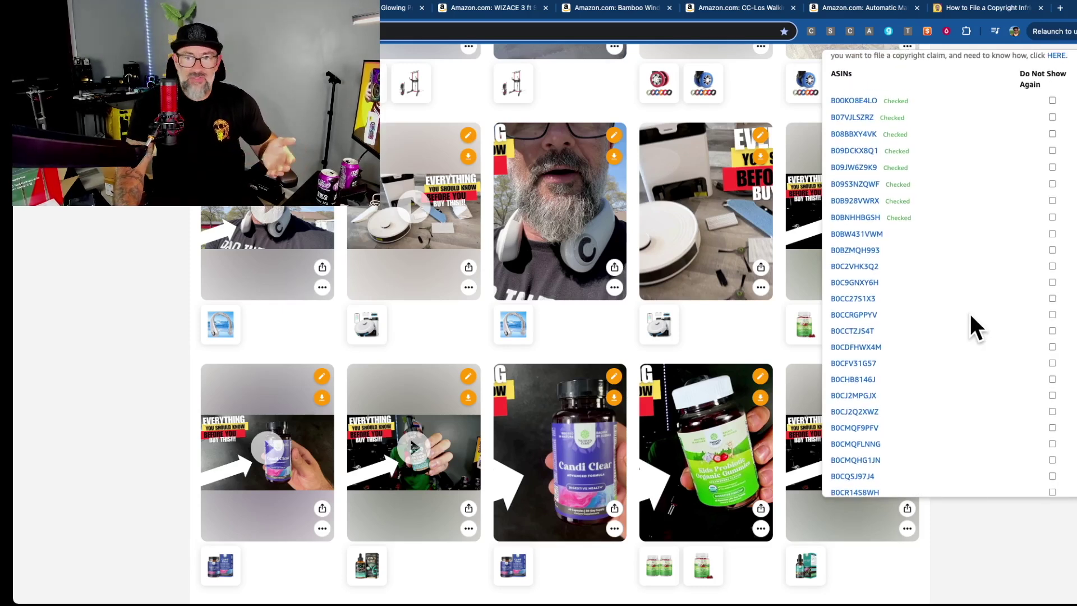
{"action": "scroll", "coordinate": [971, 317], "scroll_direction": "up", "scroll_amount": 3}
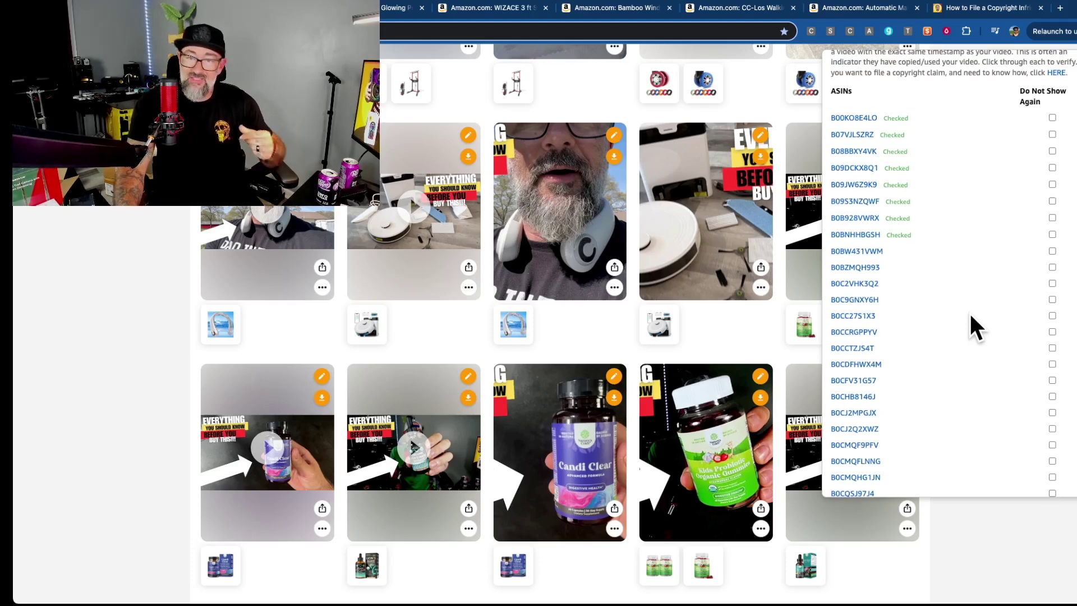
{"action": "scroll", "coordinate": [971, 317], "scroll_direction": "up", "scroll_amount": 4}
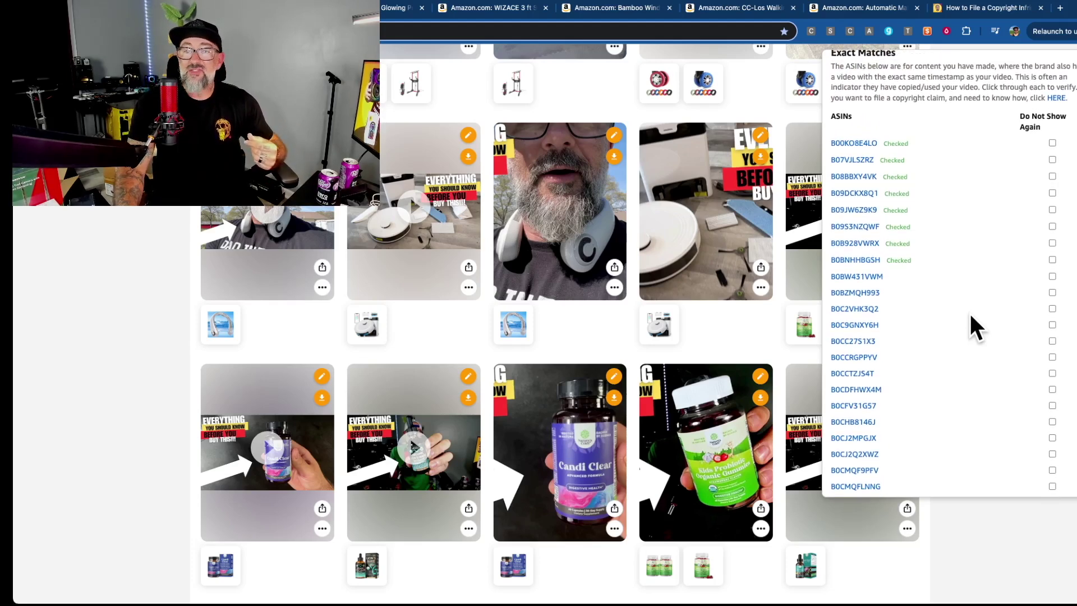
{"action": "scroll", "coordinate": [970, 317], "scroll_direction": "up", "scroll_amount": 1}
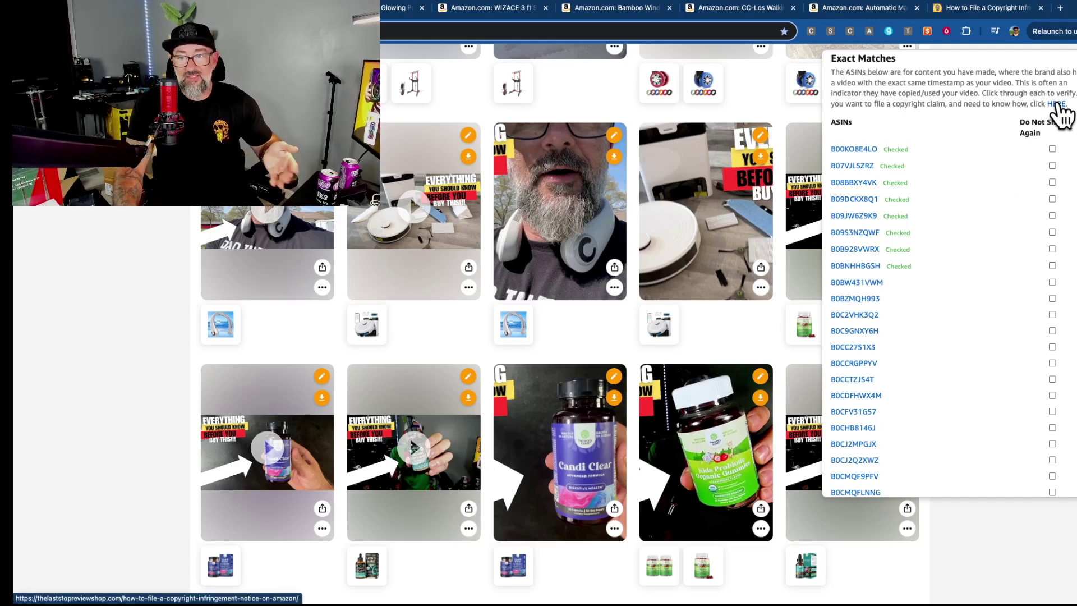
- Skim the copyright infringement notice guide article, then close it
{"action": "left_click", "coordinate": [966, 7]}
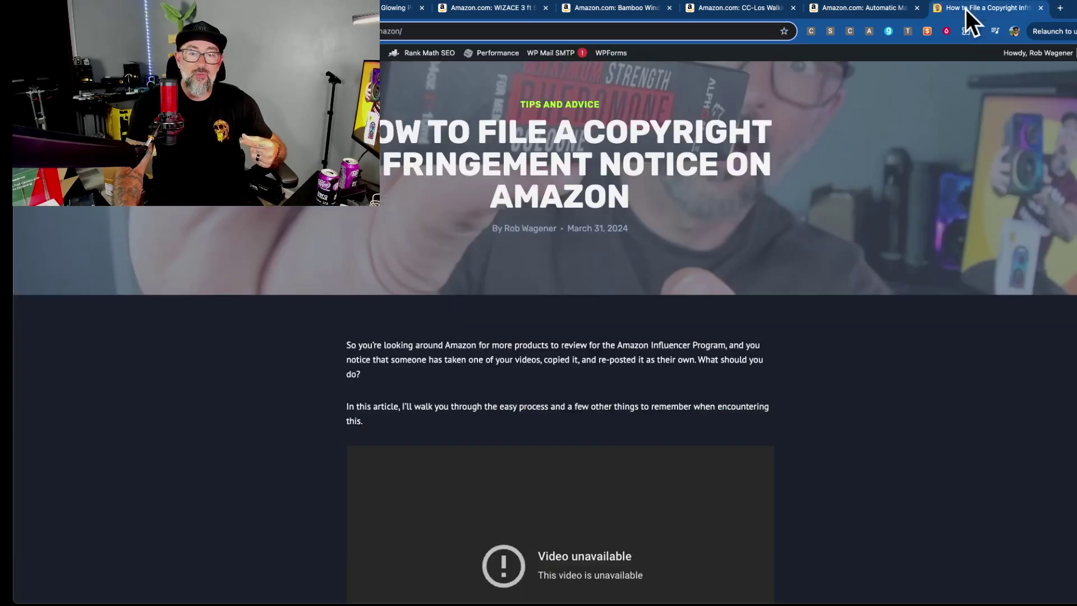
{"action": "scroll", "coordinate": [868, 287], "scroll_direction": "down", "scroll_amount": 6}
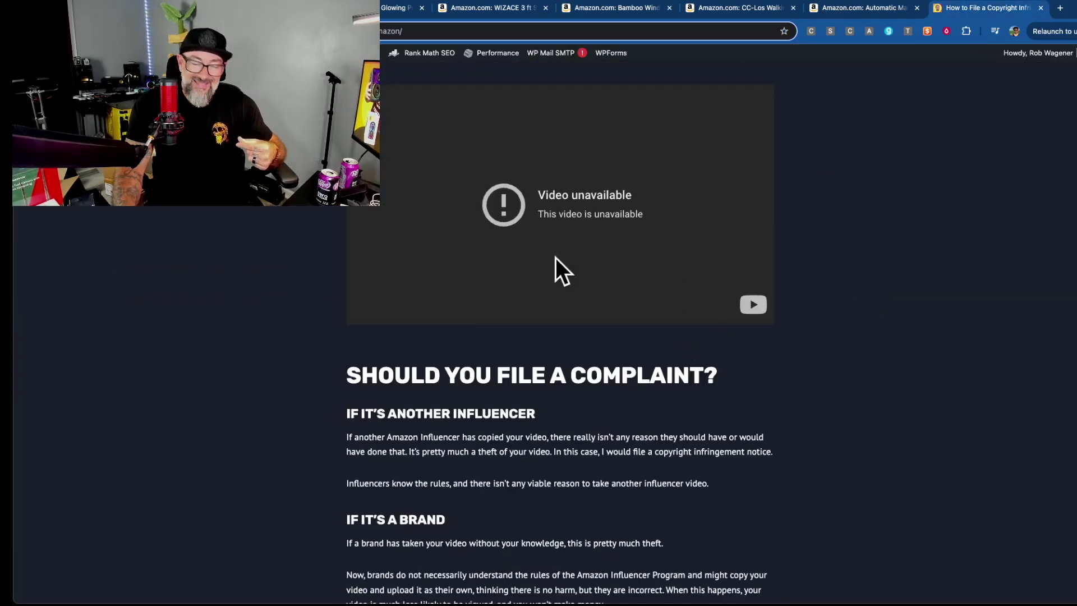
{"action": "scroll", "coordinate": [555, 258], "scroll_direction": "down", "scroll_amount": 5}
{"action": "scroll", "coordinate": [582, 308], "scroll_direction": "down", "scroll_amount": 12}
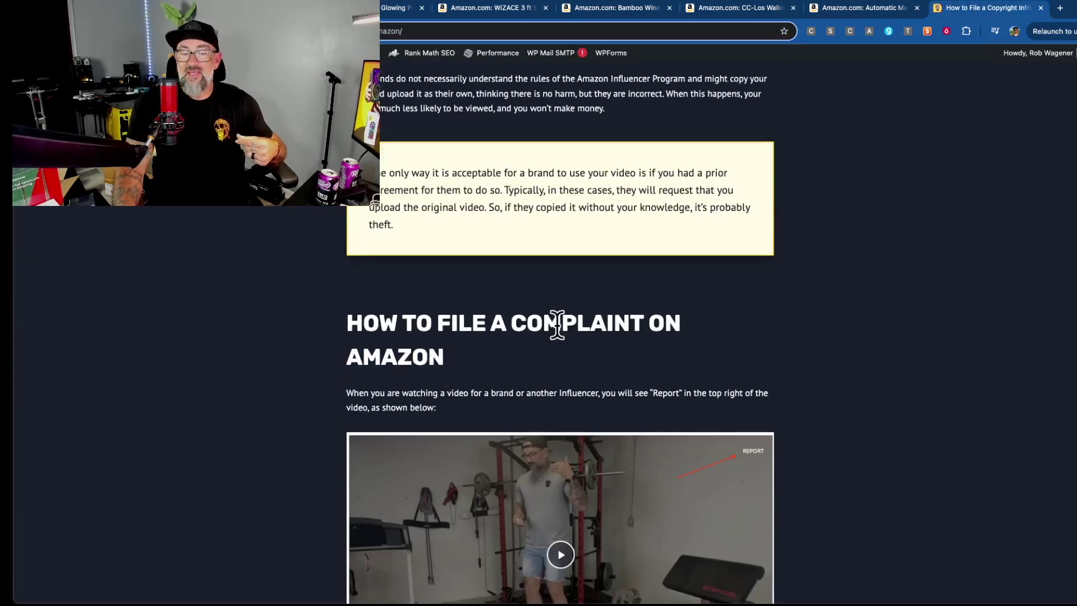
{"action": "scroll", "coordinate": [504, 263], "scroll_direction": "up", "scroll_amount": 20}
{"action": "scroll", "coordinate": [550, 212], "scroll_direction": "up", "scroll_amount": 4}
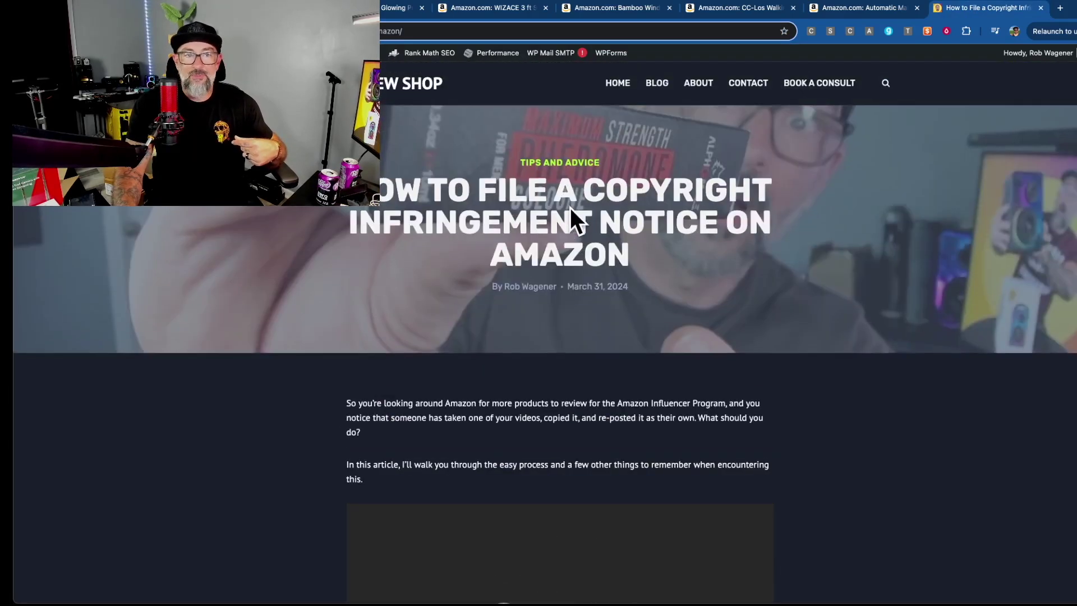
{"action": "left_click", "coordinate": [1042, 9]}
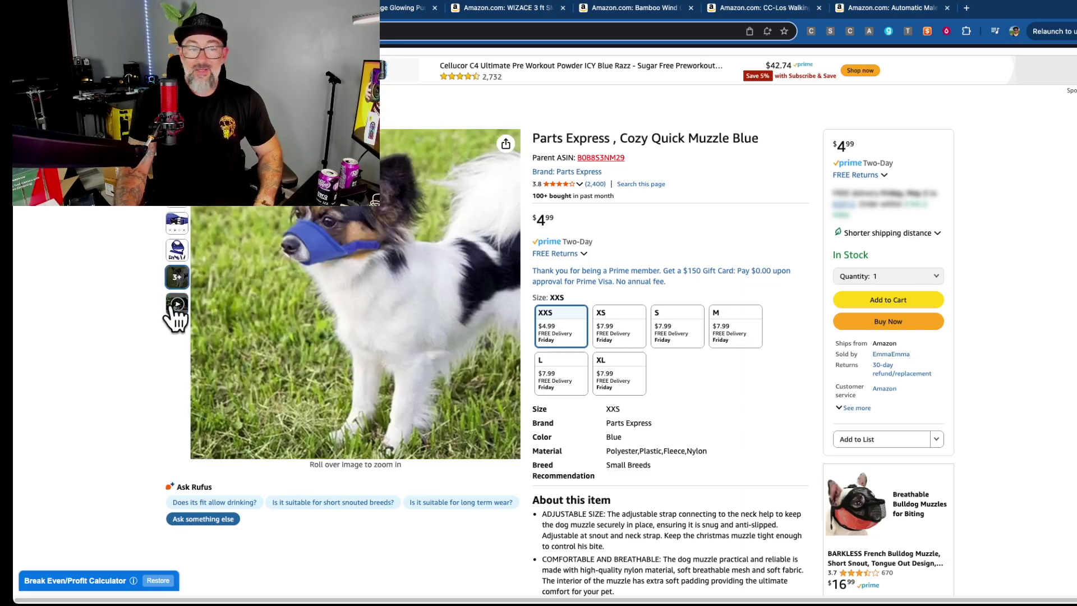
{"action": "left_click", "coordinate": [176, 307]}
{"action": "left_click", "coordinate": [382, 294]}
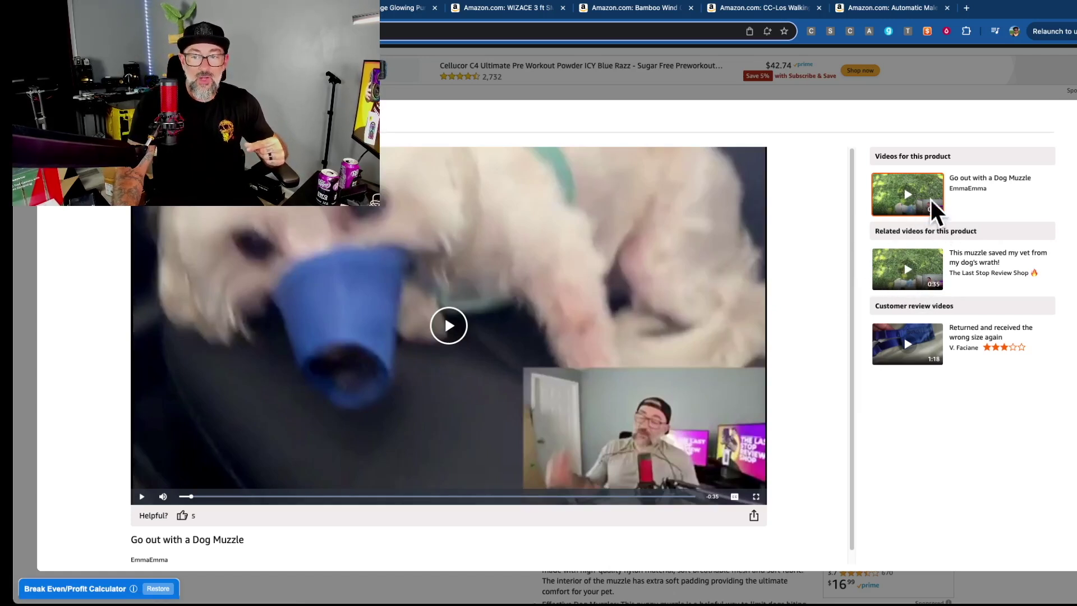
{"action": "left_click", "coordinate": [900, 265]}
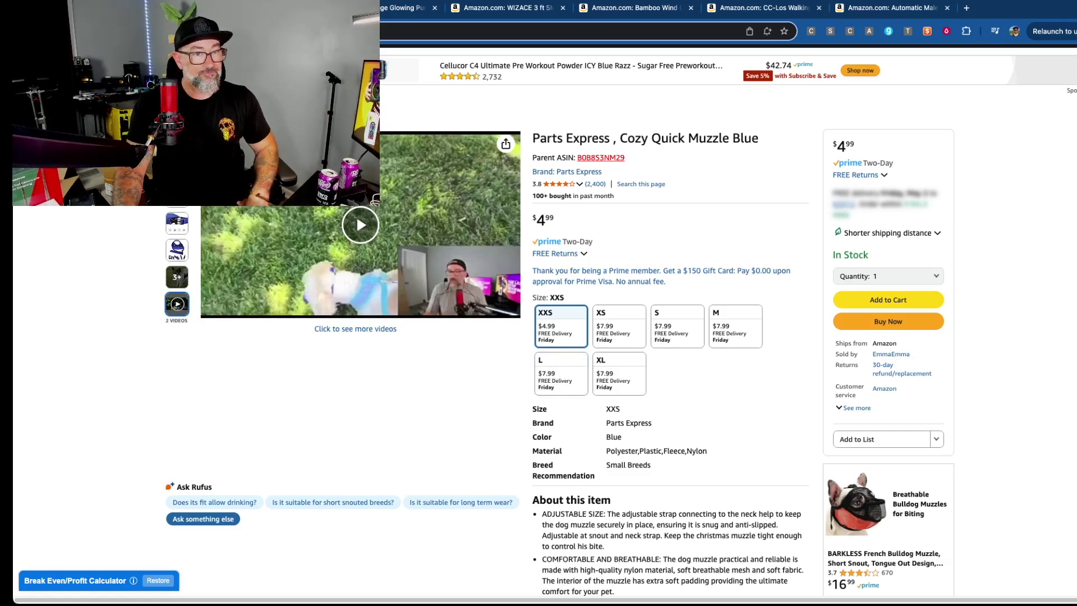
{"action": "key", "text": "ctrl+w"}
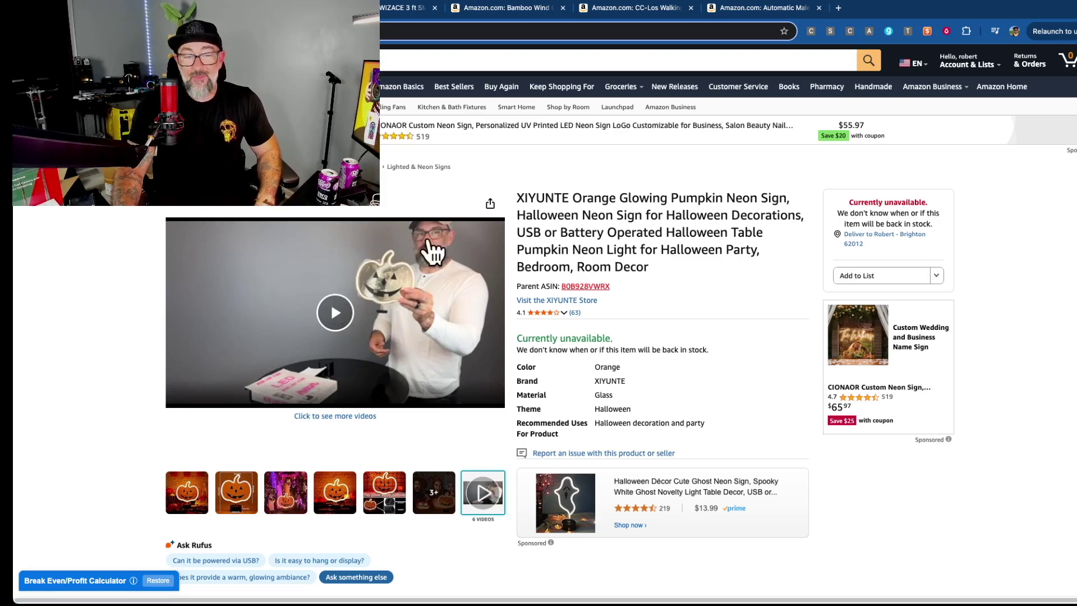
- Open the XIYUNTE pumpkin neon sign's product videos and pause the Real-Life Display clip
{"action": "left_click", "coordinate": [479, 499]}
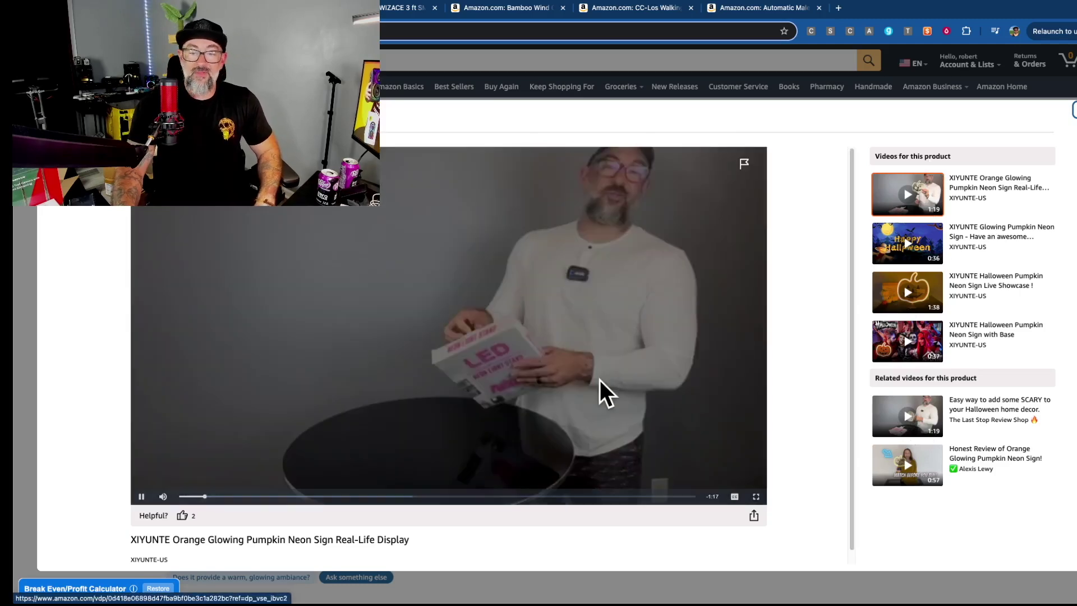
{"action": "left_click", "coordinate": [600, 380]}
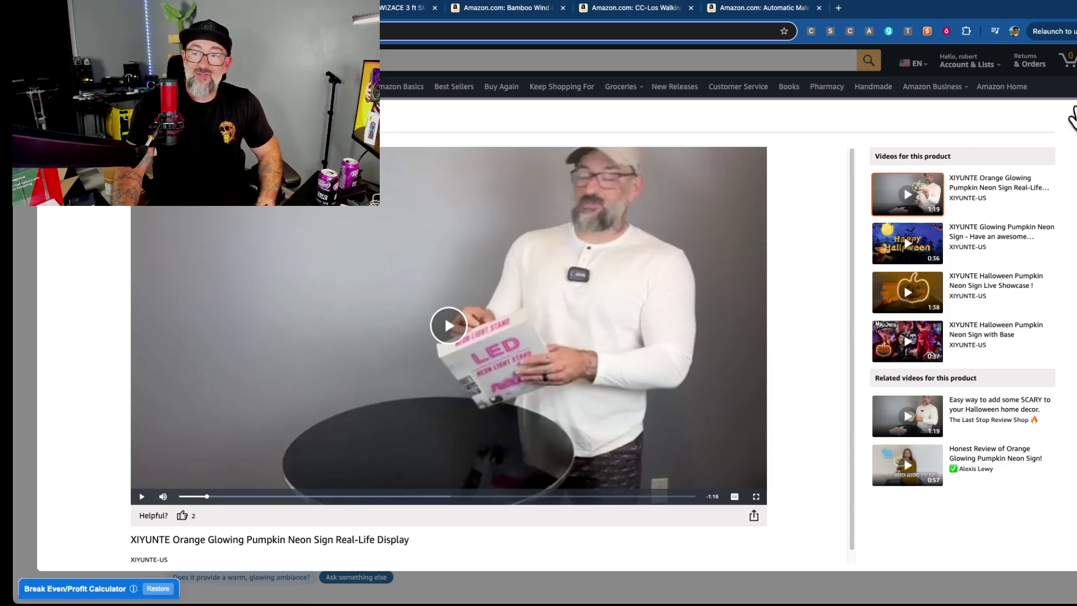
- Close the pumpkin sign listing, review the WIZACE coaxial cable video, then close that listing
{"action": "key", "text": "super+w"}
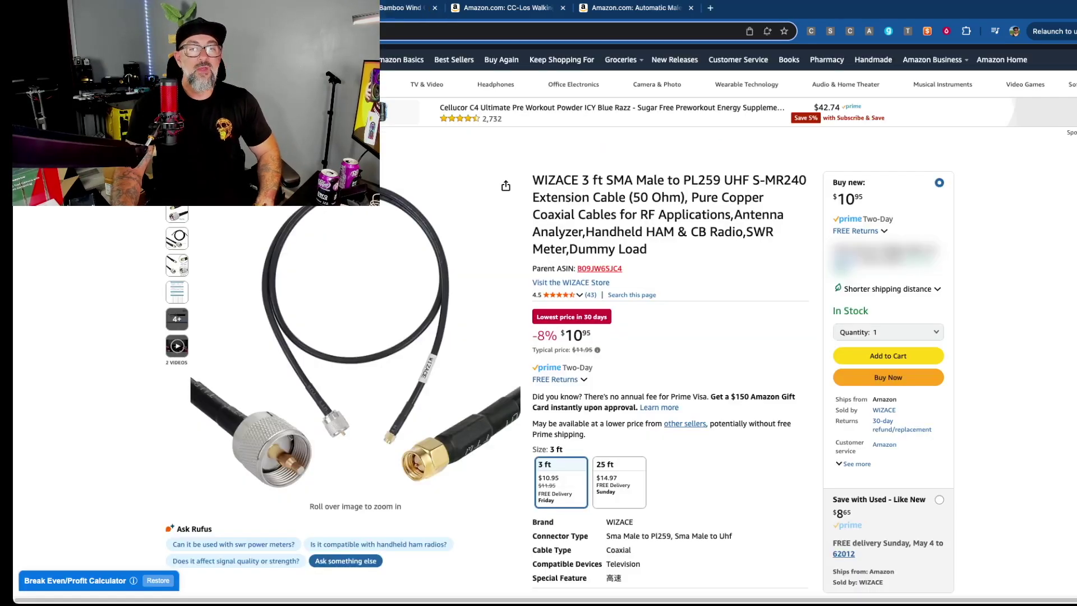
{"action": "left_click", "coordinate": [177, 346]}
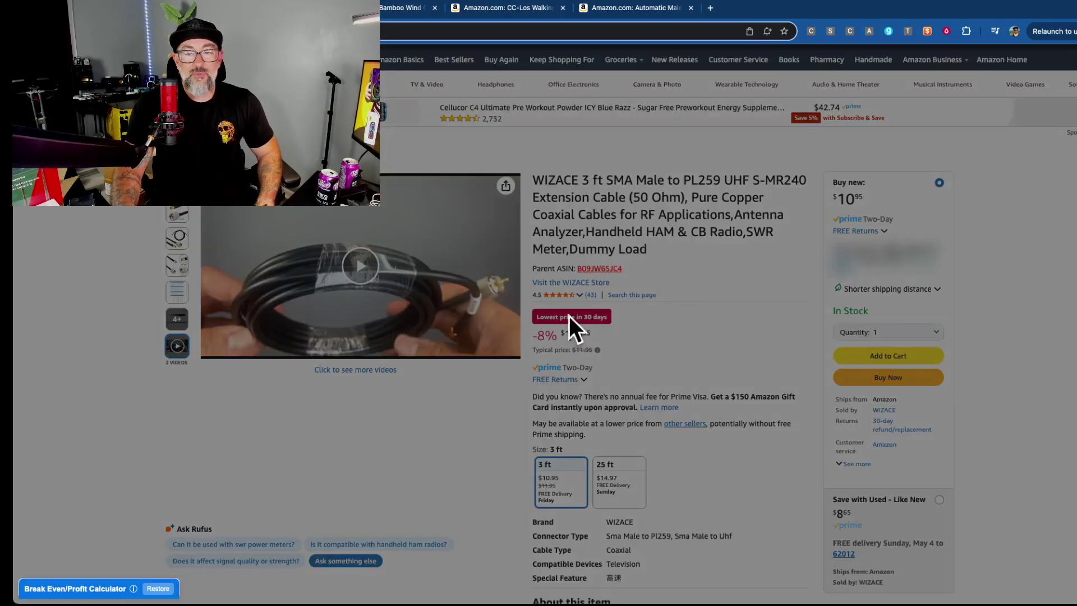
{"action": "left_click", "coordinate": [602, 305]}
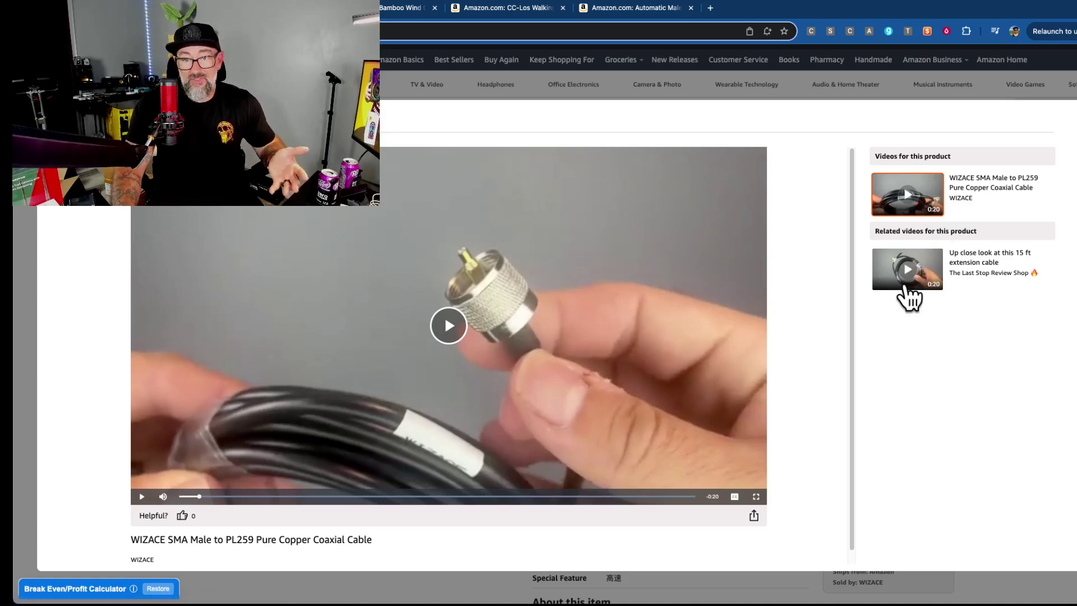
{"action": "left_click", "coordinate": [1072, 119]}
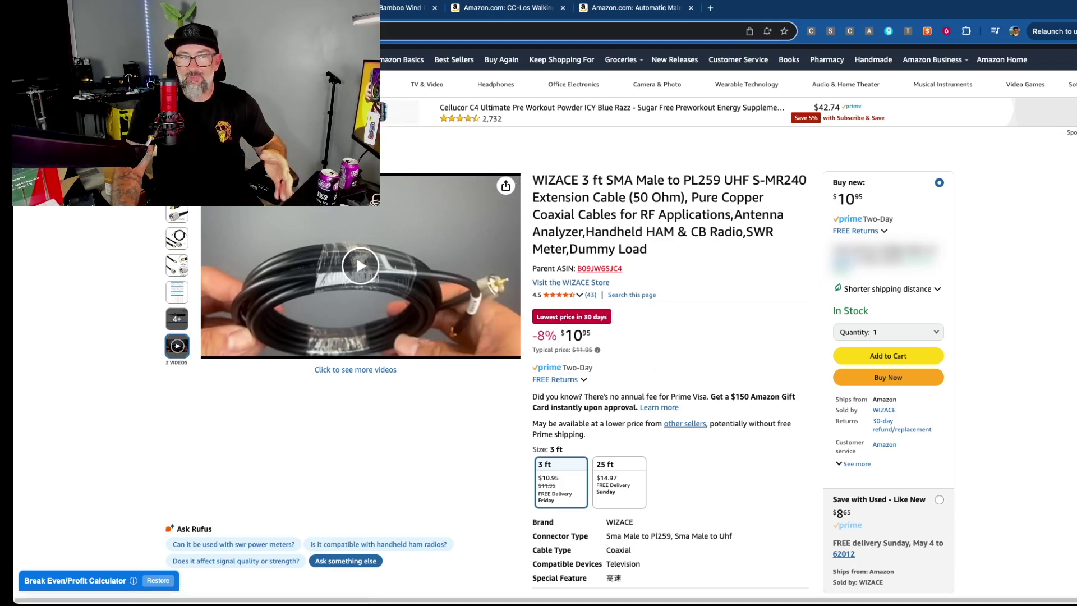
{"action": "key", "text": "super+w"}
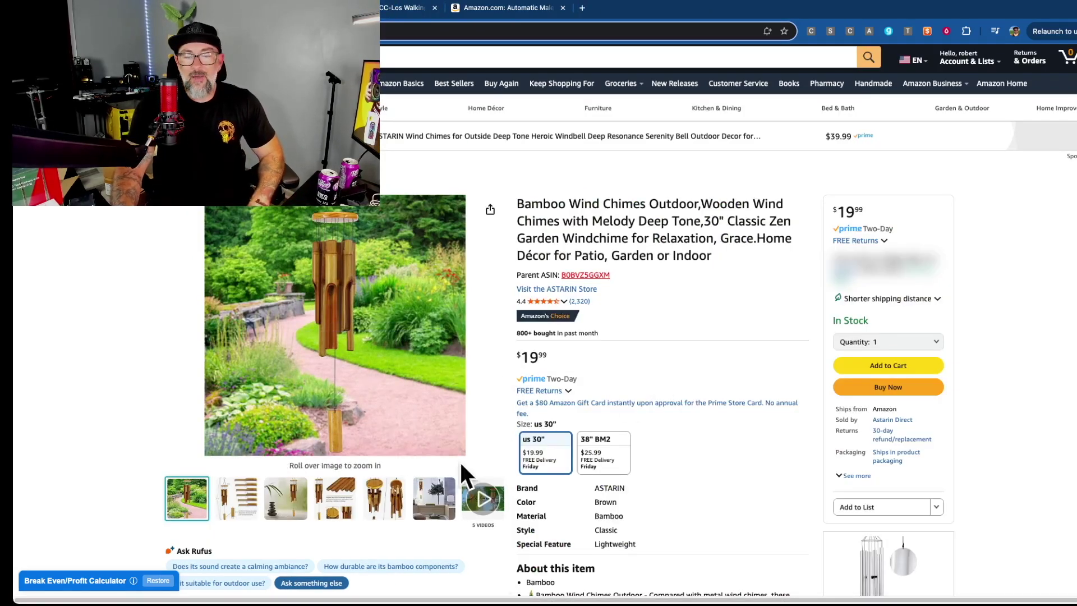
- Watch the Bamboo Wind Chimes product and brand videos, then close the video viewer
{"action": "left_click", "coordinate": [481, 502]}
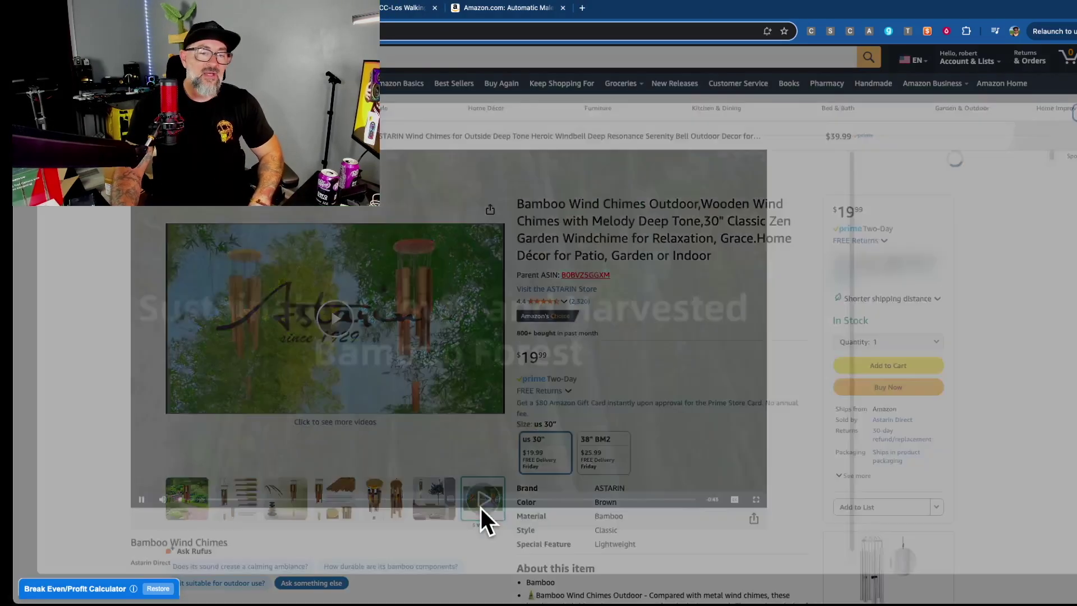
{"action": "left_click", "coordinate": [538, 321]}
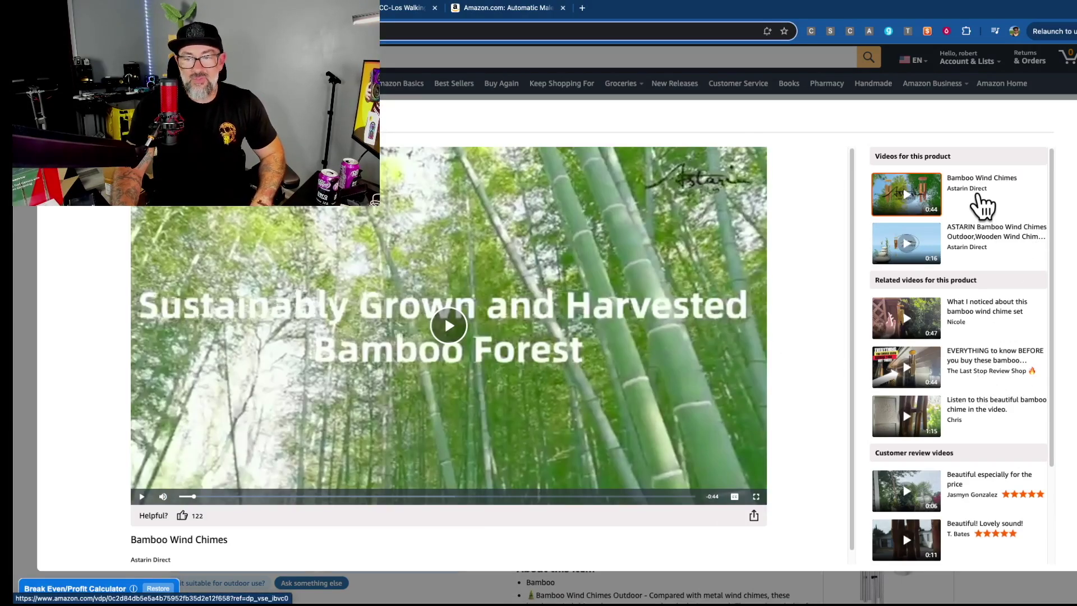
{"action": "left_click", "coordinate": [931, 203]}
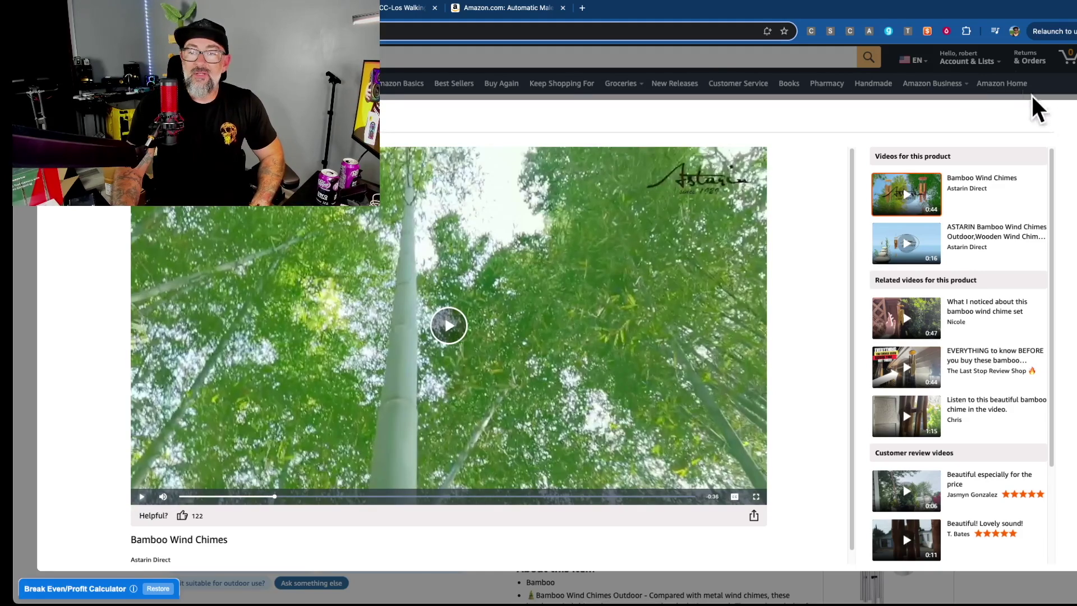
{"action": "left_click", "coordinate": [1072, 115]}
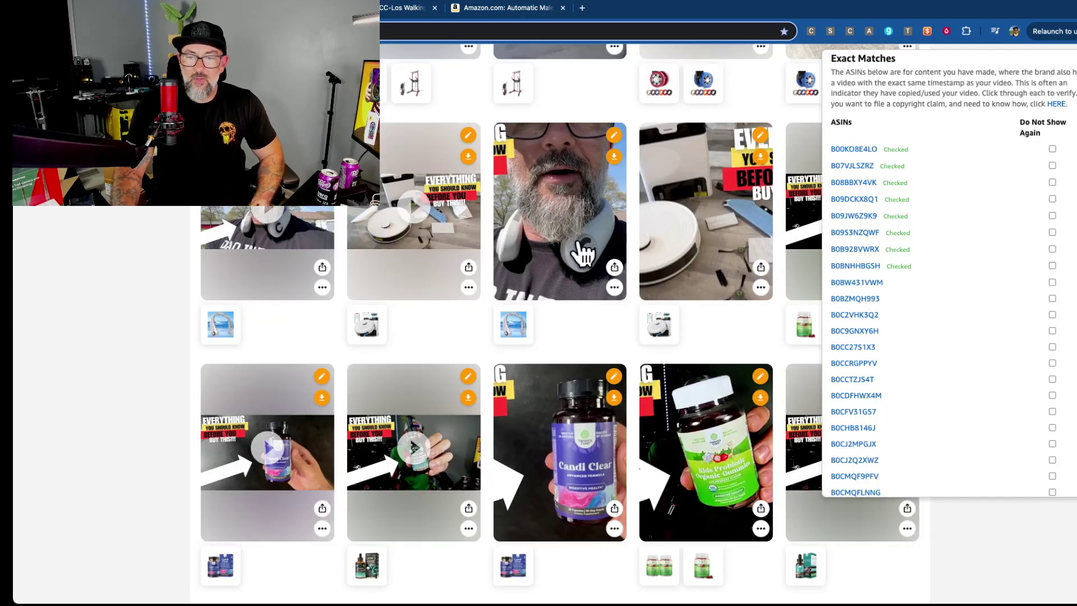
- Mark ASIN B07VJLSZRZ as Do Not Show Again in the Exact Matches list
{"action": "left_click", "coordinate": [1052, 165]}
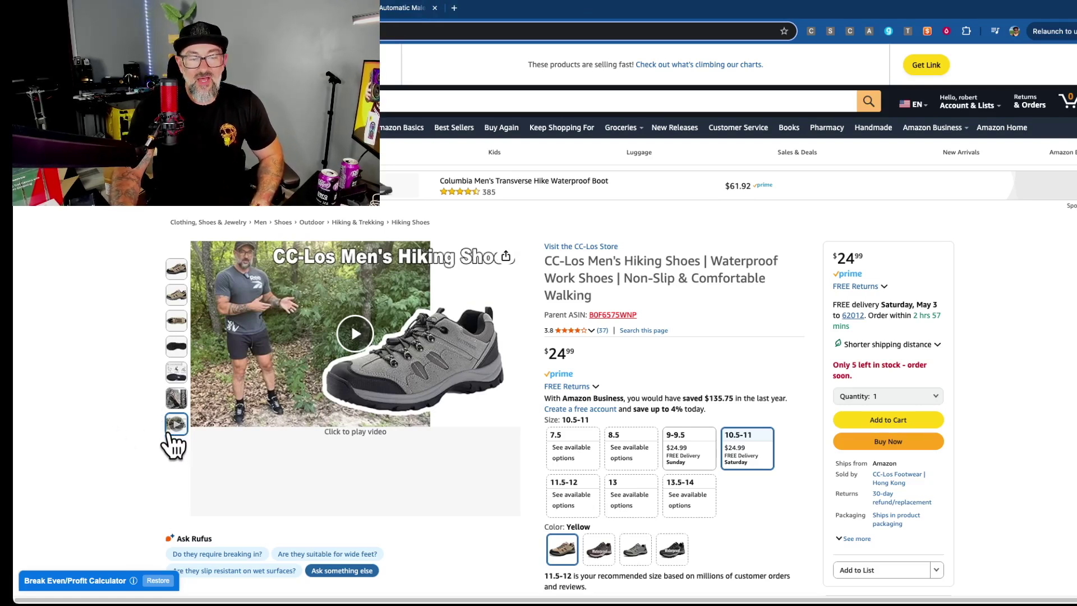
- Play and pause the CC-Los hiking shoes video, then scroll through the listing's feature images
{"action": "left_click", "coordinate": [353, 352]}
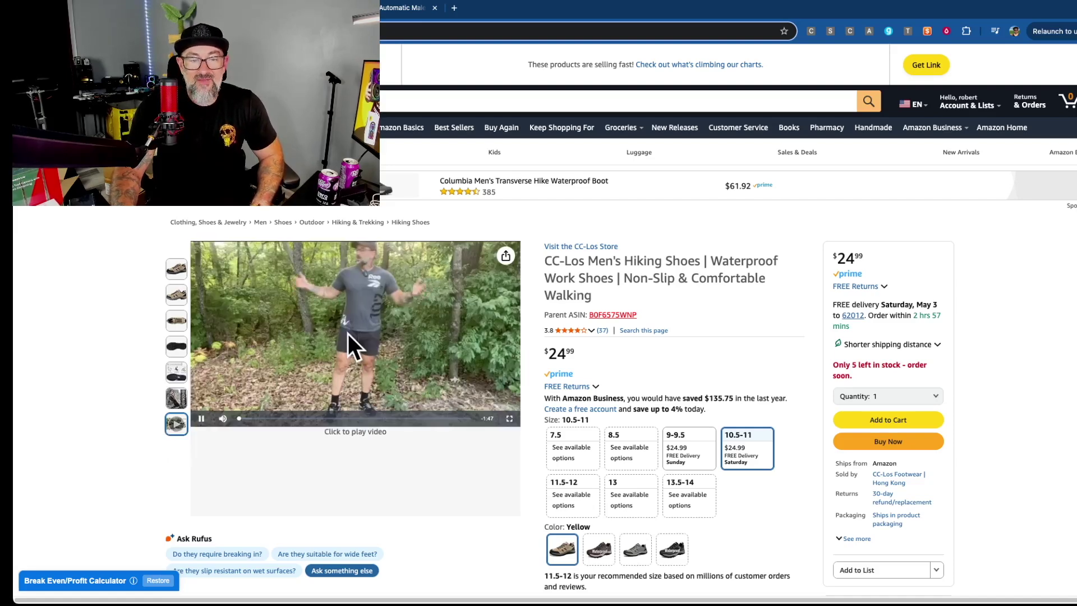
{"action": "left_click", "coordinate": [201, 418]}
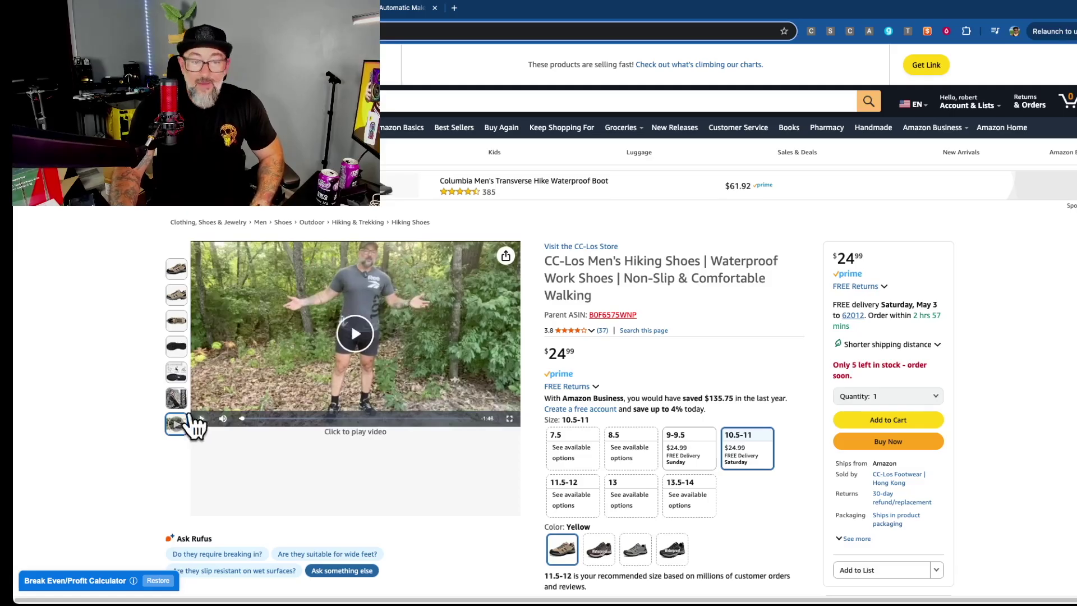
{"action": "scroll", "coordinate": [130, 381], "scroll_direction": "down", "scroll_amount": 5}
{"action": "scroll", "coordinate": [175, 388], "scroll_direction": "down", "scroll_amount": 20}
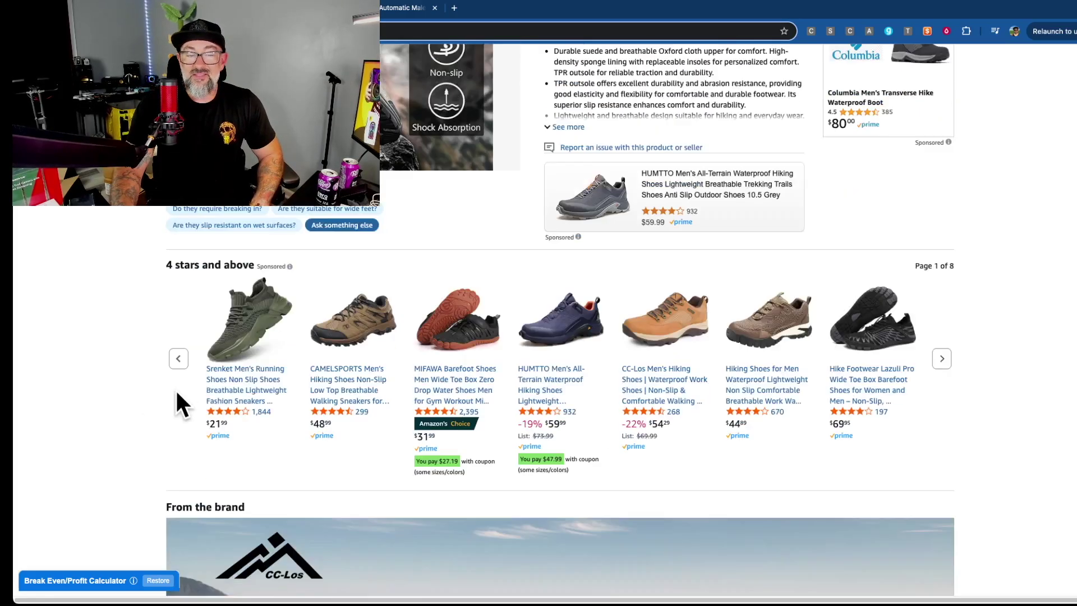
{"action": "scroll", "coordinate": [173, 388], "scroll_direction": "down", "scroll_amount": 20}
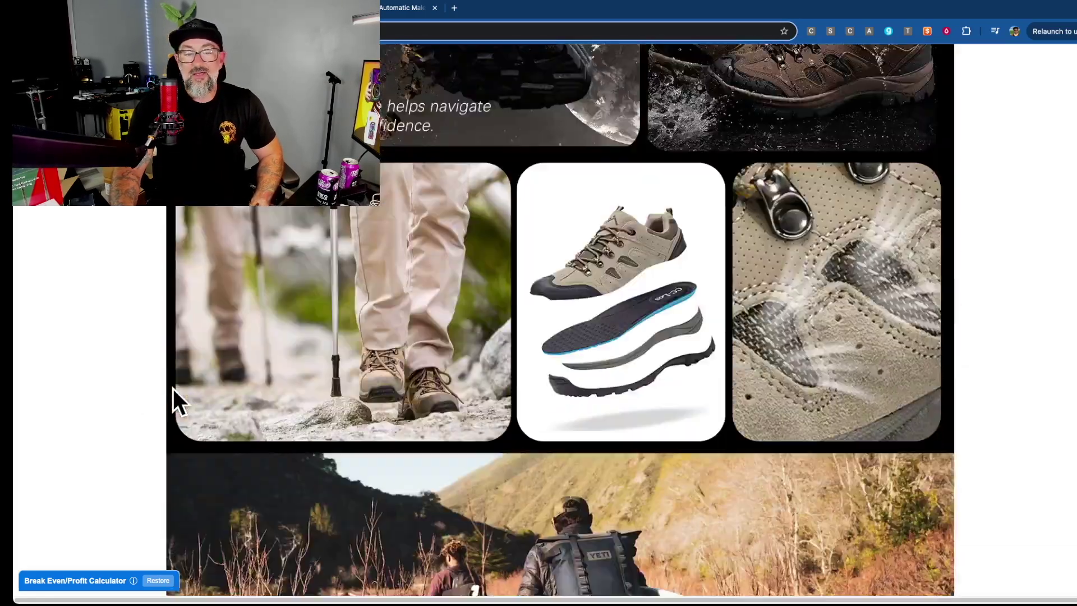
{"action": "scroll", "coordinate": [174, 388], "scroll_direction": "up", "scroll_amount": 20}
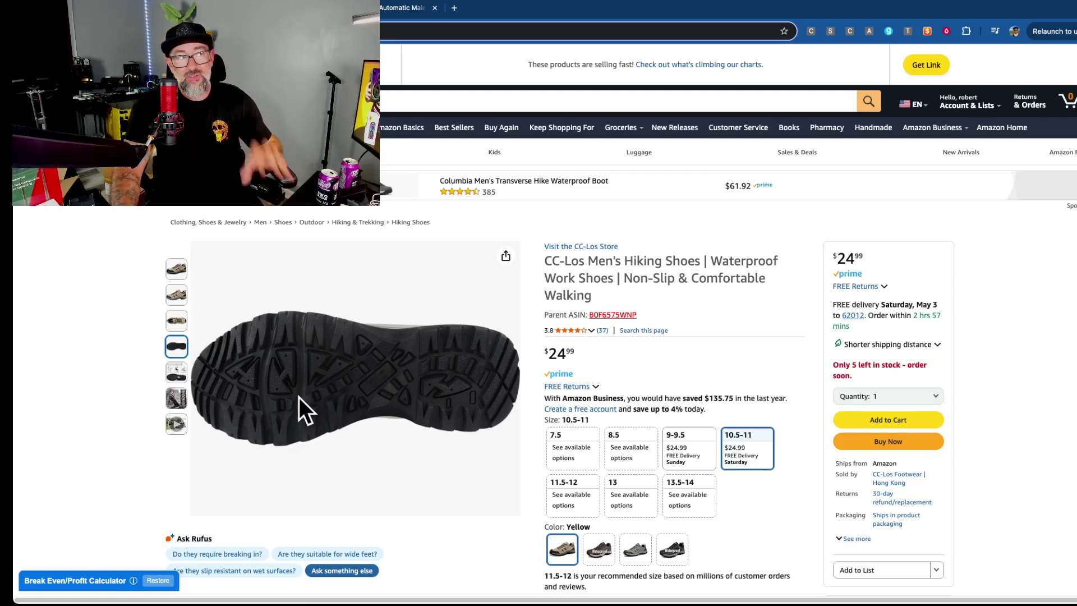
{"action": "scroll", "coordinate": [92, 379], "scroll_direction": "down", "scroll_amount": 2}
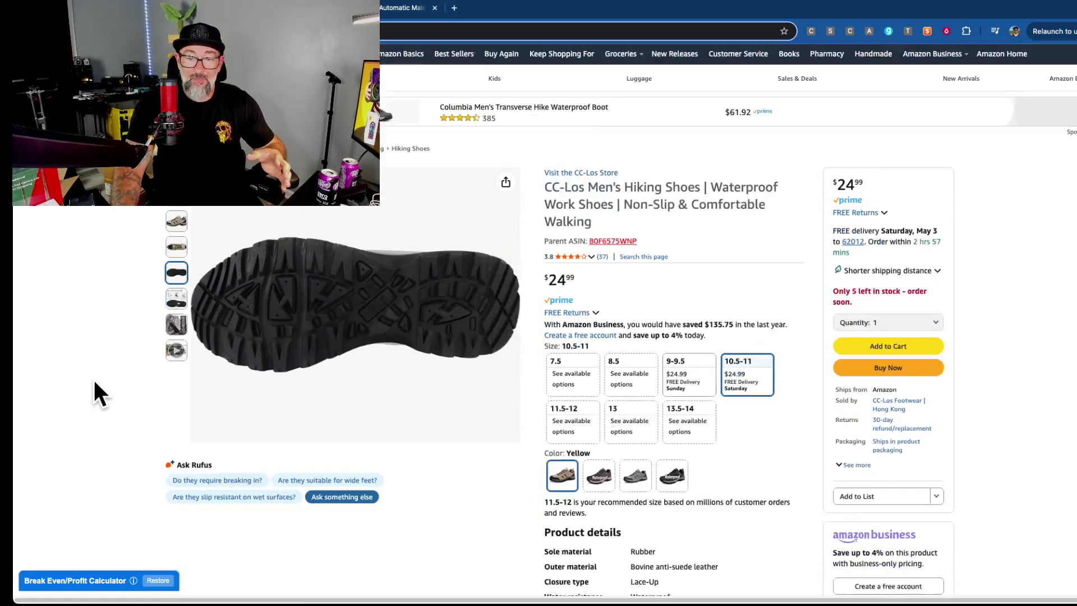
{"action": "scroll", "coordinate": [95, 381], "scroll_direction": "up", "scroll_amount": 2}
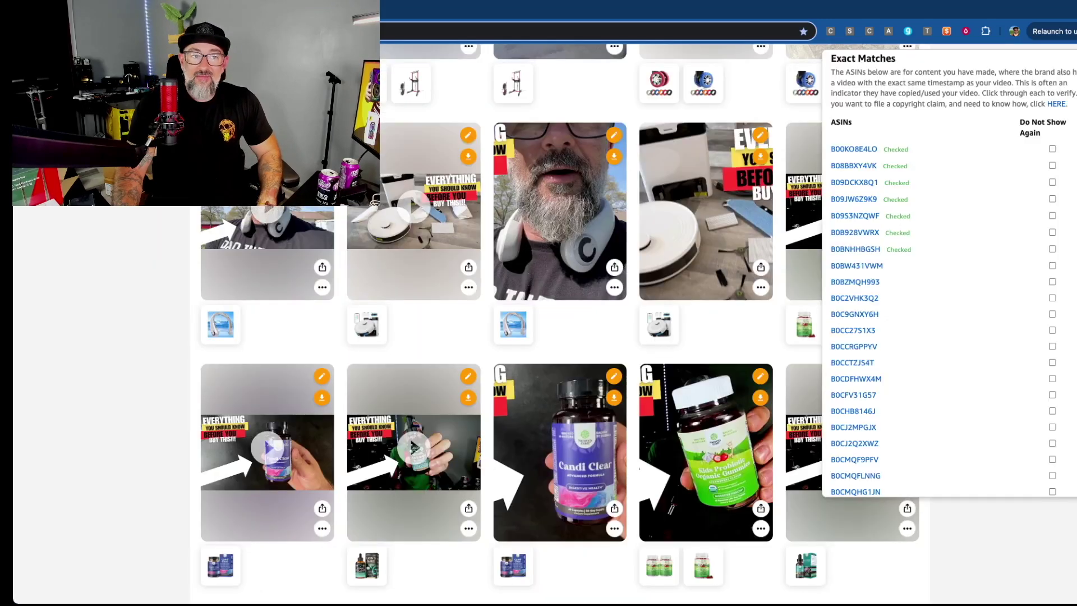
- Scroll the ASIN panel to the Within Margin list and open B0D4VDST47 on Amazon
{"action": "scroll", "coordinate": [891, 429], "scroll_direction": "down", "scroll_amount": 5}
{"action": "scroll", "coordinate": [889, 424], "scroll_direction": "down", "scroll_amount": 15}
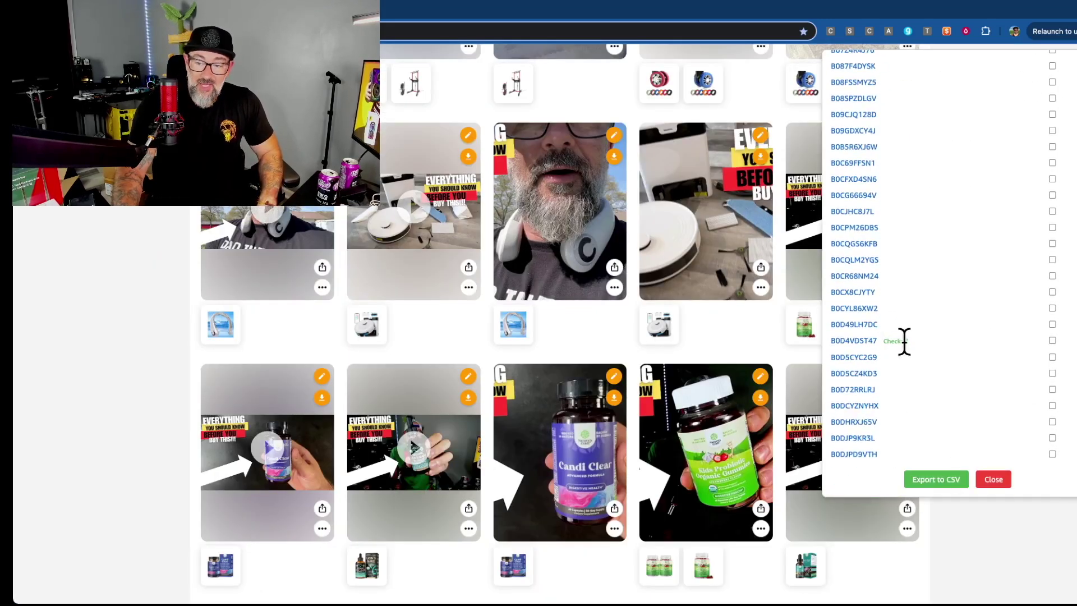
{"action": "scroll", "coordinate": [903, 343], "scroll_direction": "up", "scroll_amount": 5}
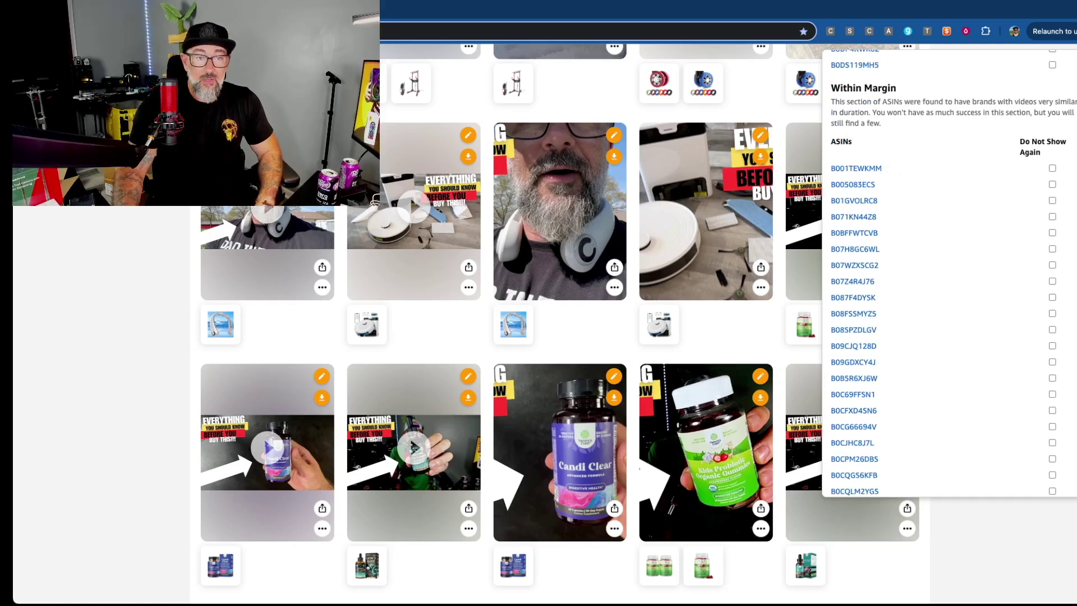
{"action": "left_click", "coordinate": [661, 87]}
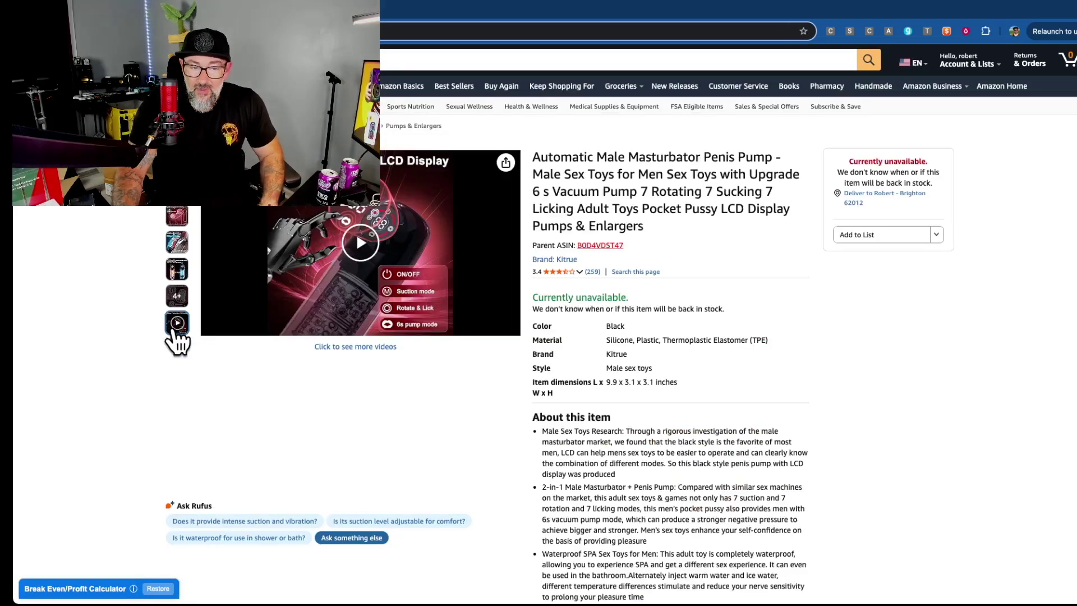
- Scrub through the Kitrue product video to confirm the creator's footage, then return to the audit results
{"action": "left_click", "coordinate": [178, 330]}
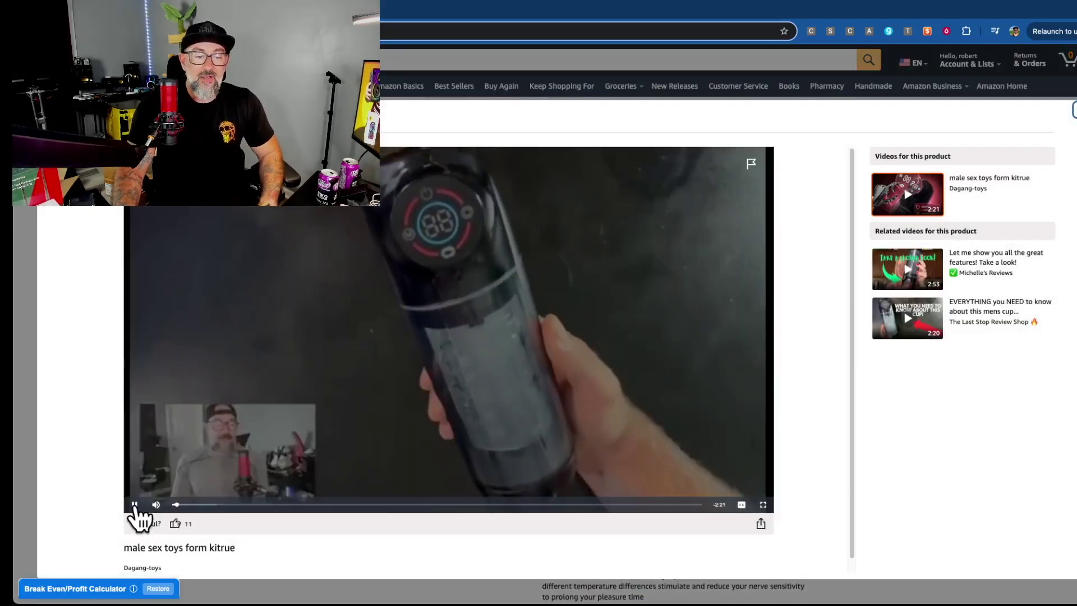
{"action": "left_click", "coordinate": [135, 505]}
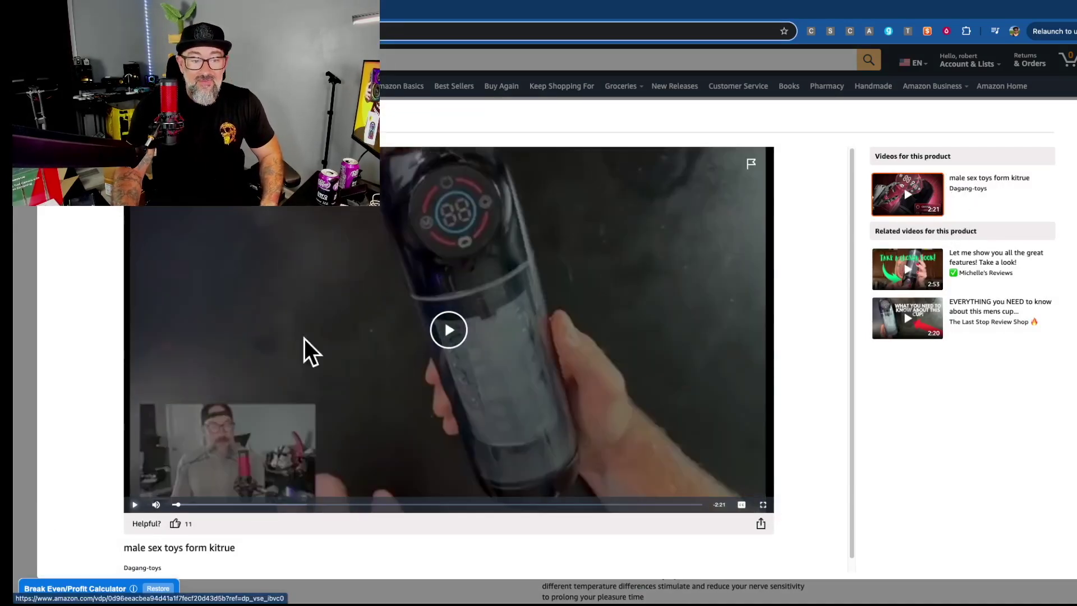
{"action": "left_click", "coordinate": [172, 504]}
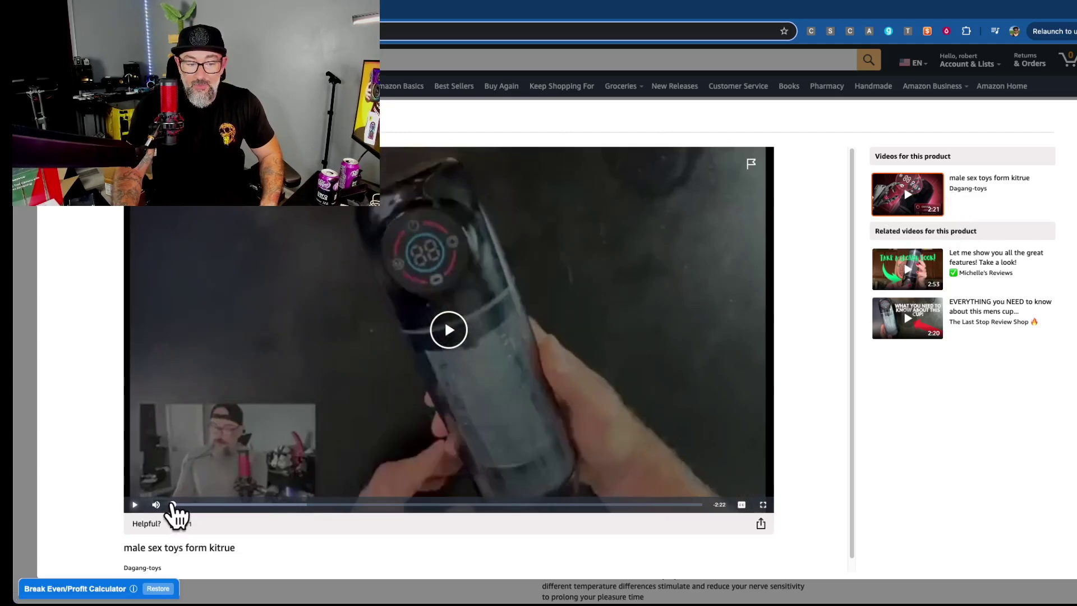
{"action": "left_click", "coordinate": [280, 504]}
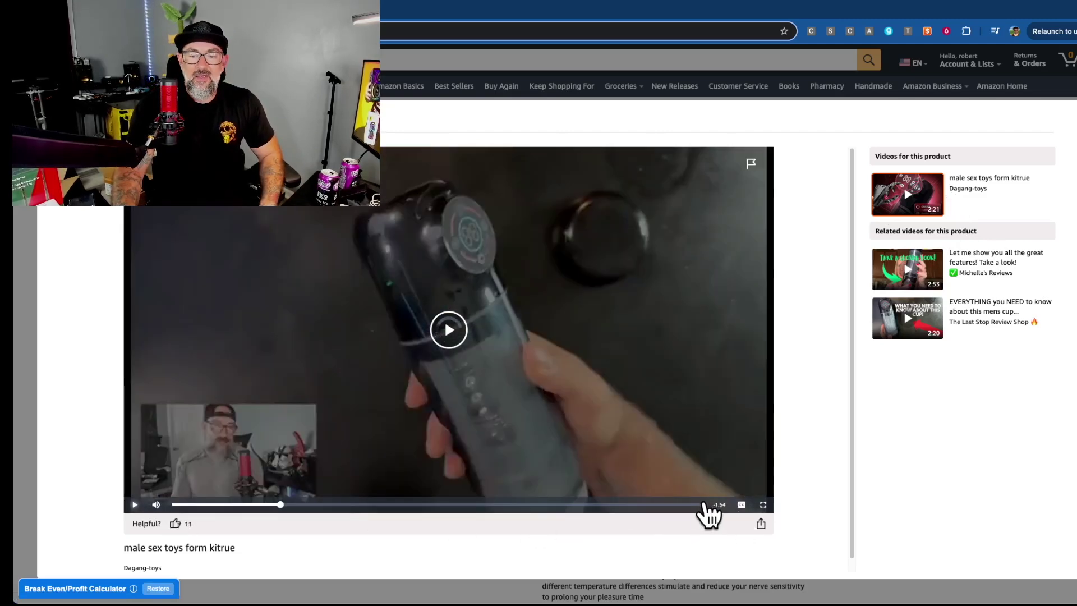
{"action": "left_click", "coordinate": [703, 504]}
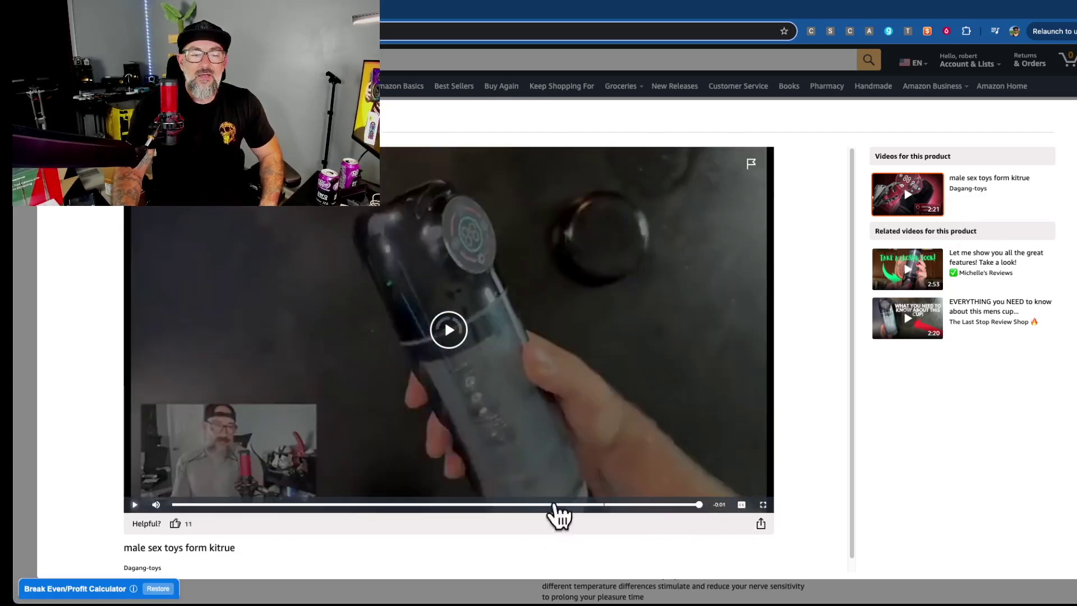
{"action": "left_click", "coordinate": [696, 505]}
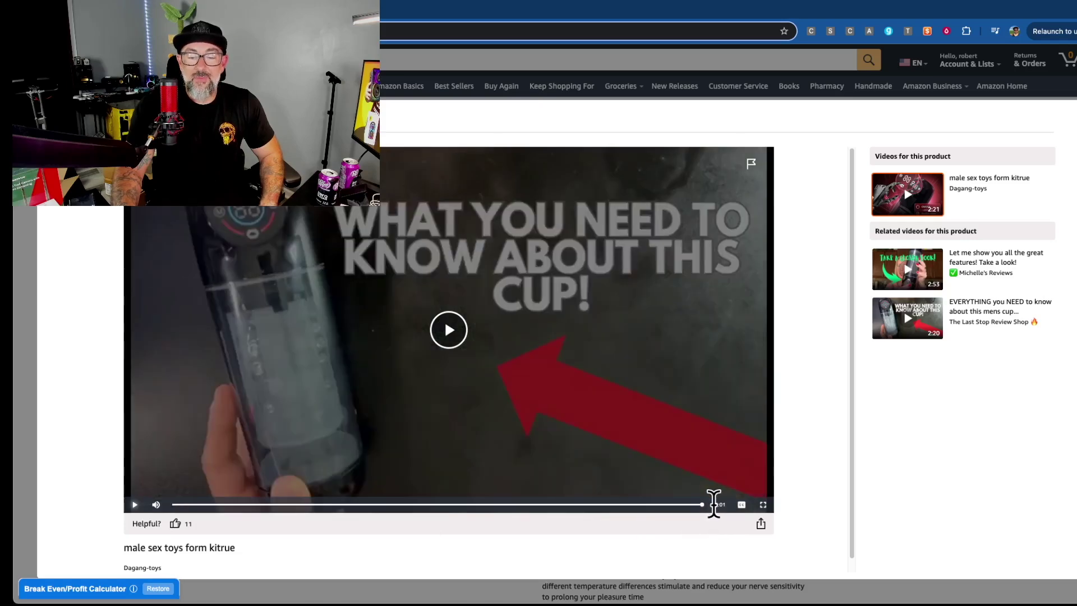
{"action": "left_click", "coordinate": [691, 504]}
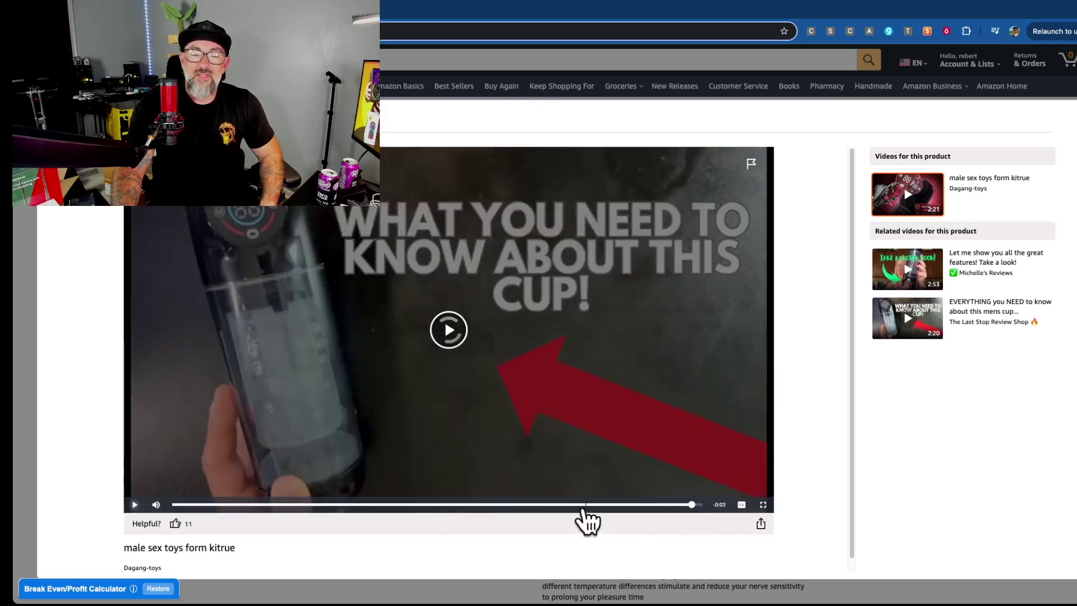
{"action": "left_click", "coordinate": [377, 505]}
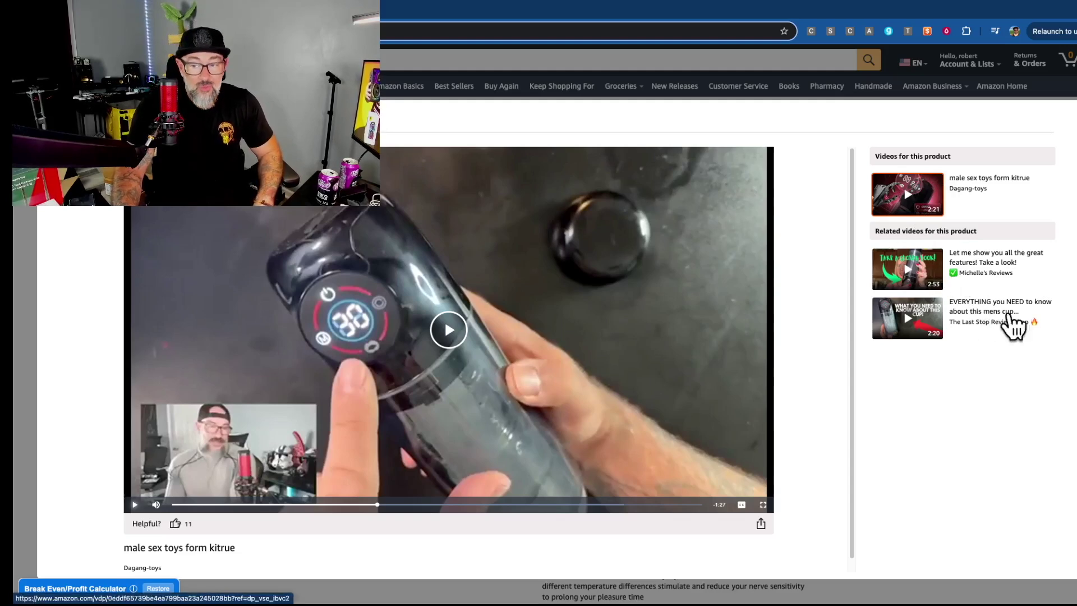
{"action": "left_click", "coordinate": [1072, 122]}
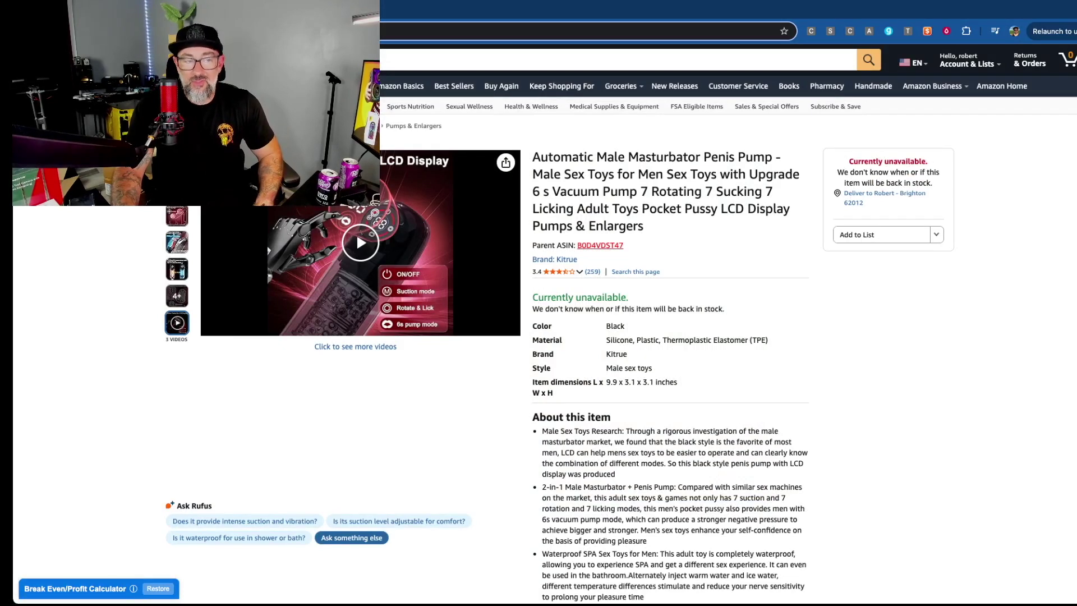
{"action": "key", "text": "ctrl+Tab"}
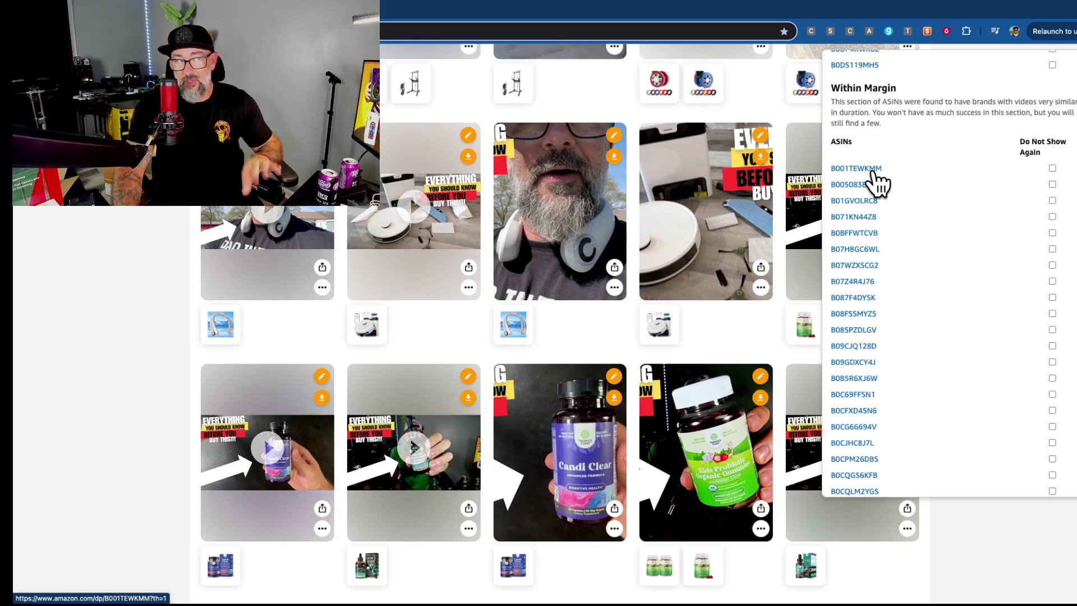
{"action": "scroll", "coordinate": [881, 269], "scroll_direction": "down", "scroll_amount": 5}
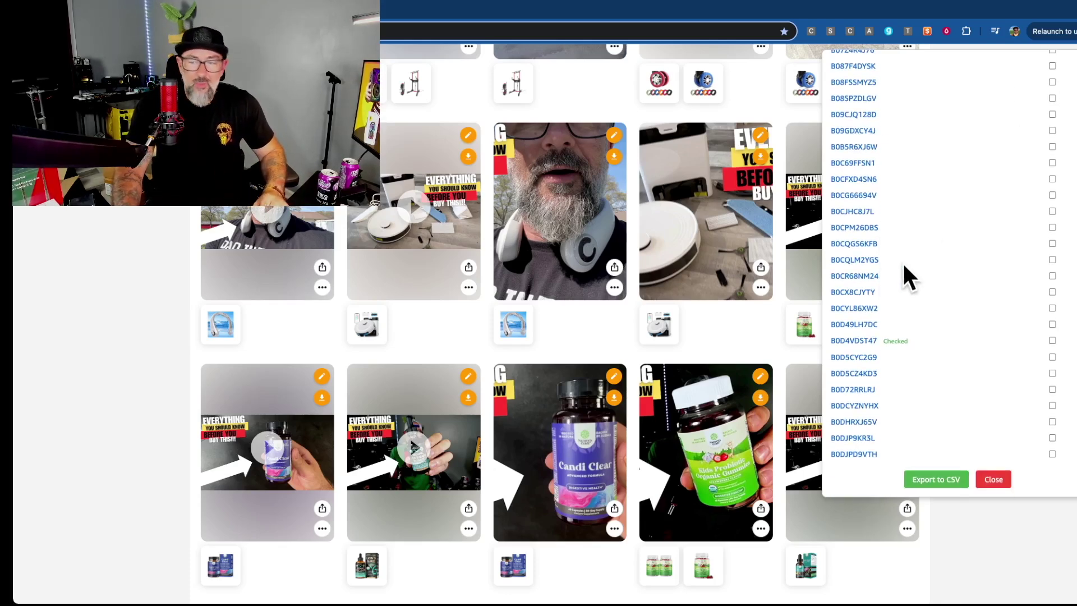
{"action": "scroll", "coordinate": [904, 272], "scroll_direction": "up", "scroll_amount": 5}
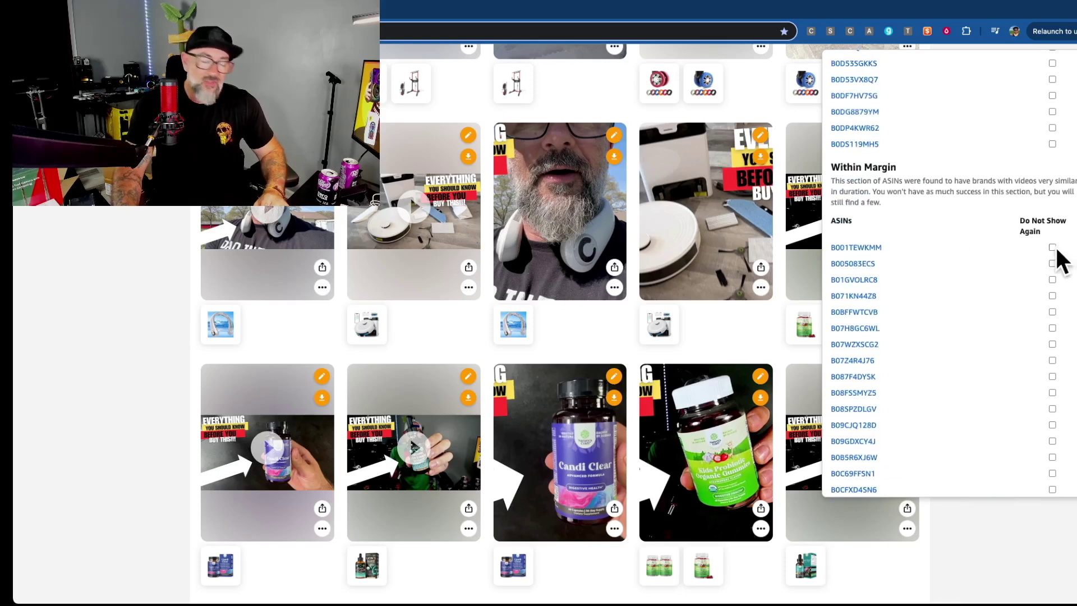
{"action": "scroll", "coordinate": [1055, 257], "scroll_direction": "down", "scroll_amount": 5}
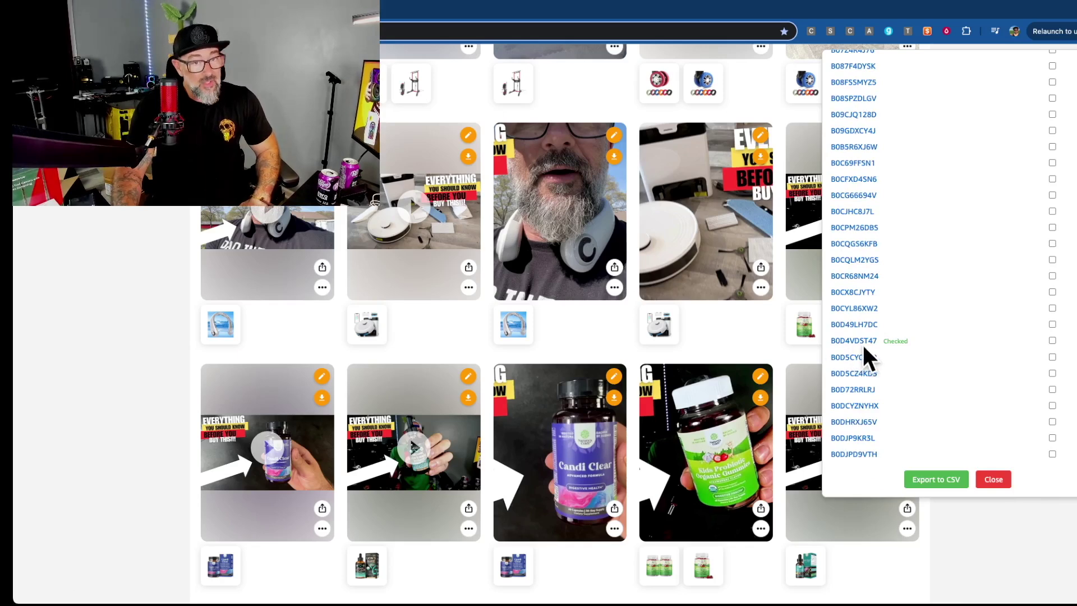
{"action": "scroll", "coordinate": [861, 340], "scroll_direction": "up", "scroll_amount": 5}
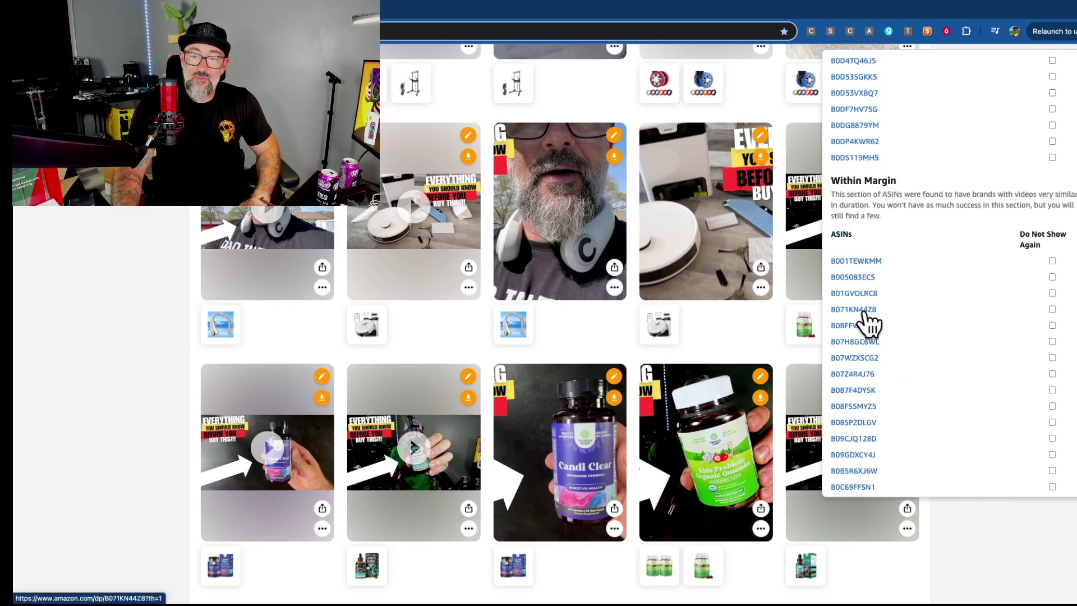
{"action": "scroll", "coordinate": [863, 318], "scroll_direction": "up", "scroll_amount": 10}
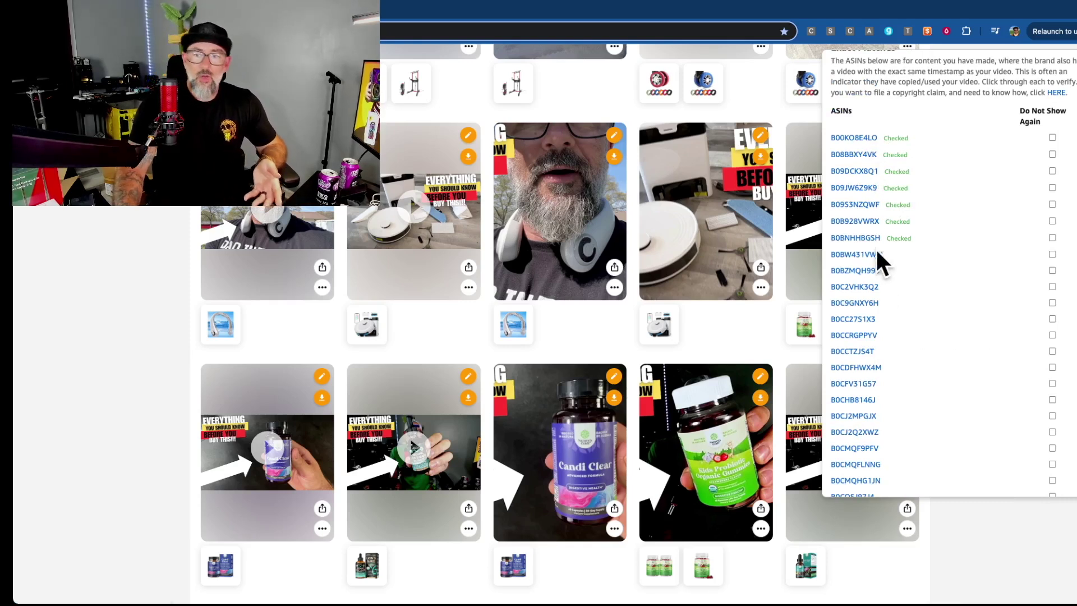
{"action": "scroll", "coordinate": [928, 317], "scroll_direction": "down", "scroll_amount": 1}
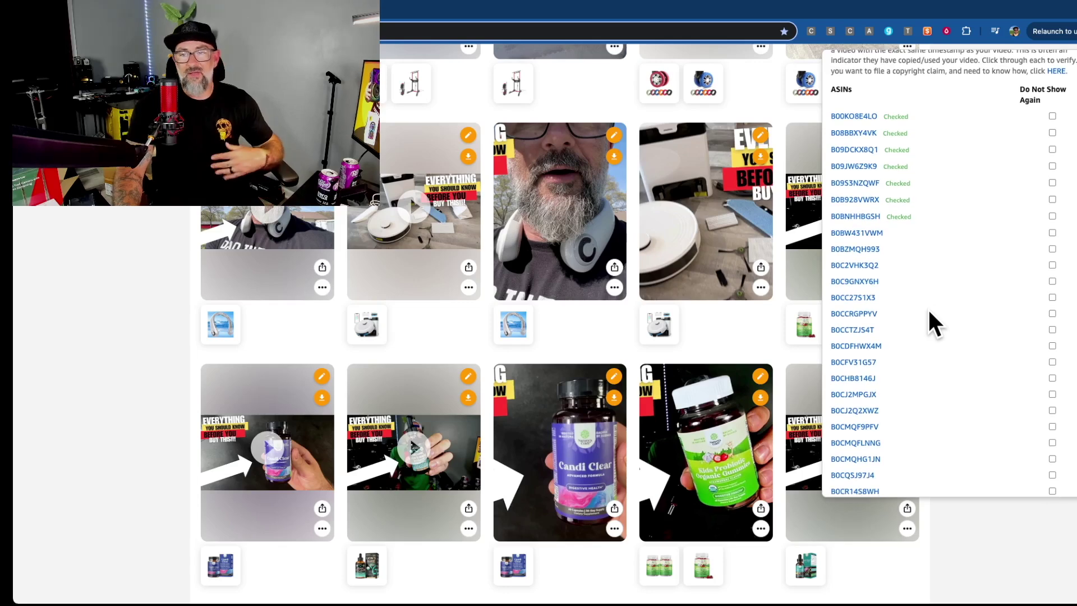